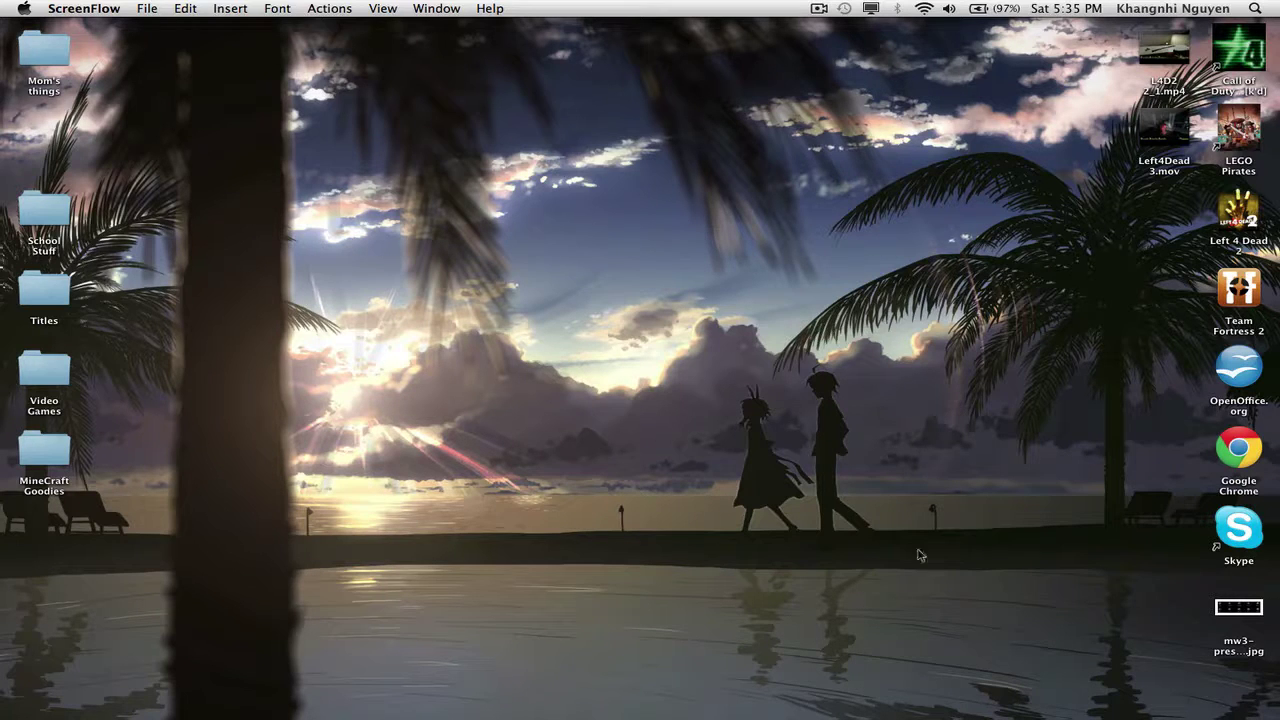
Step: Launch Chrome and open the bookmarked Aooni page at mygames888.info/aooni.html
{"action": "left_click_drag", "start_coordinate": [910, 602], "coordinate": [909, 638]}
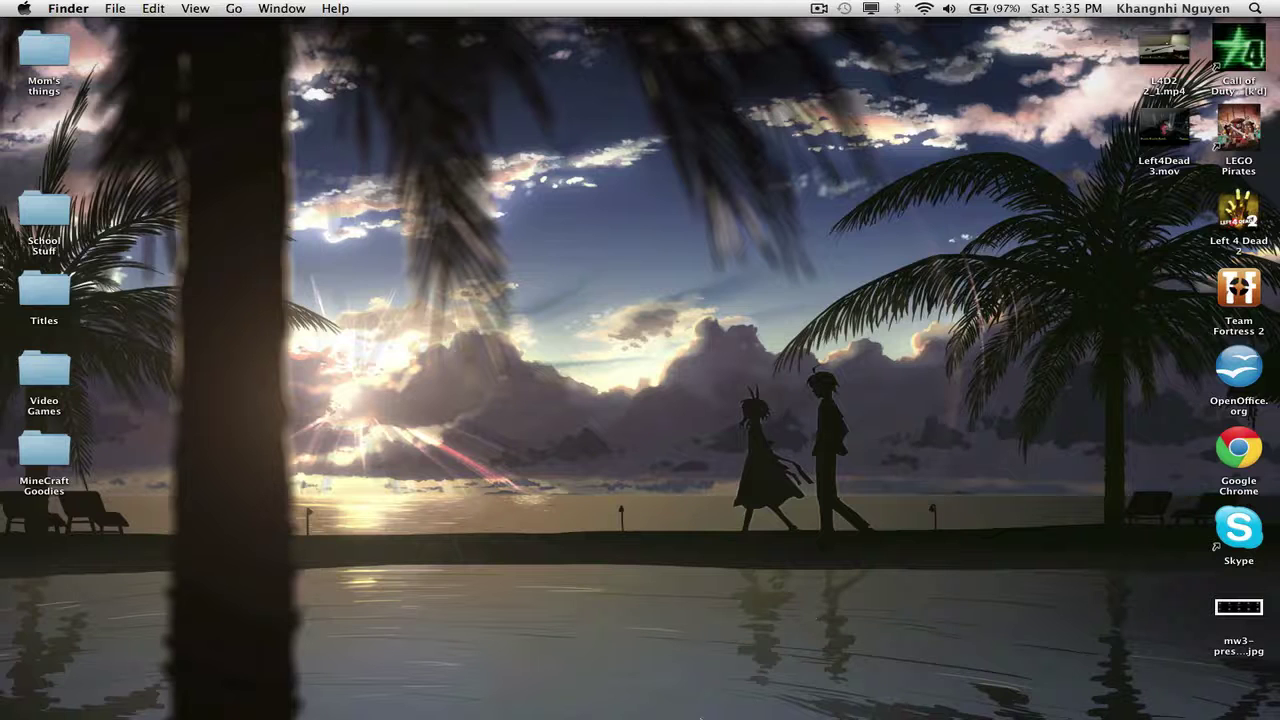
{"action": "mouse_move", "coordinate": [493, 705]}
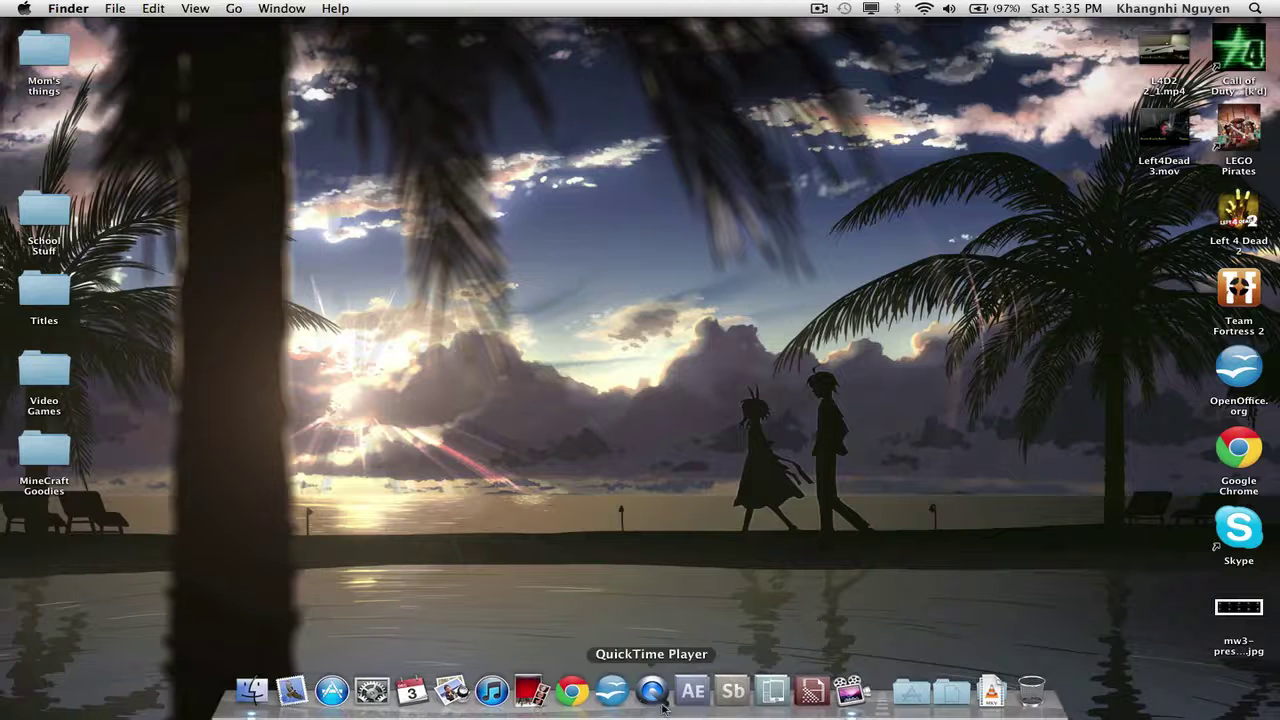
{"action": "left_click", "coordinate": [572, 690]}
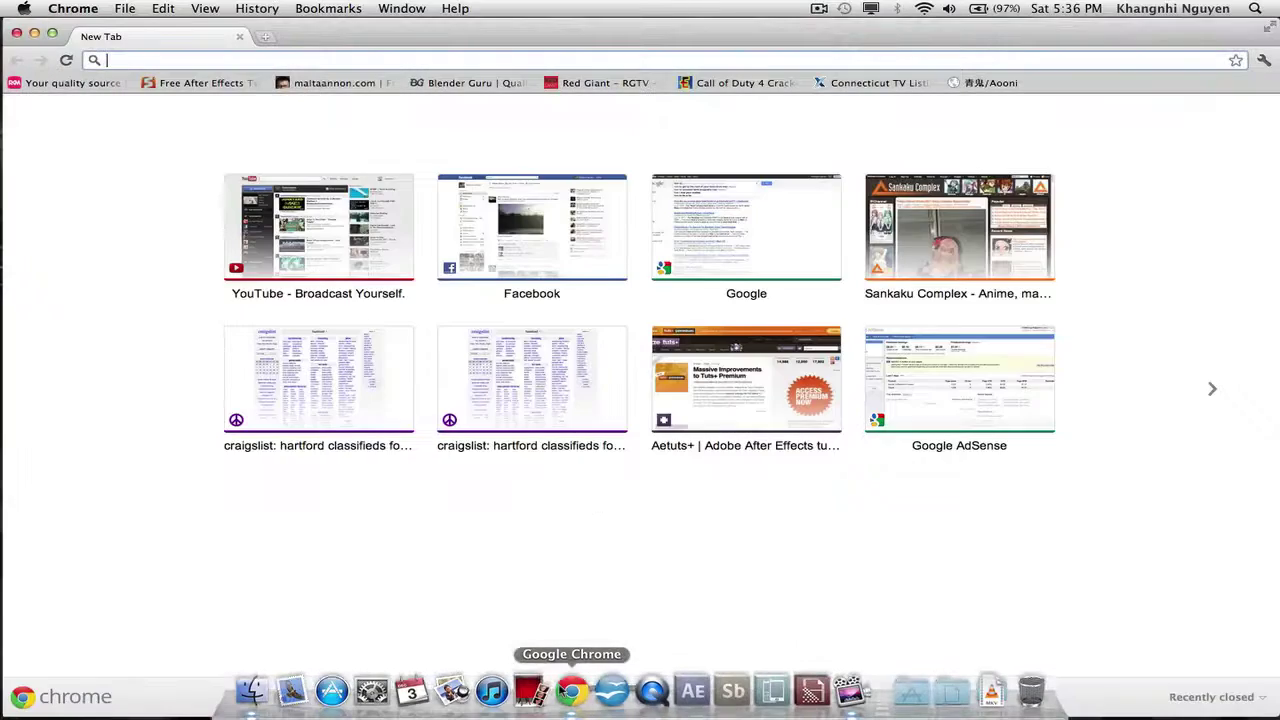
{"action": "left_click", "coordinate": [990, 85]}
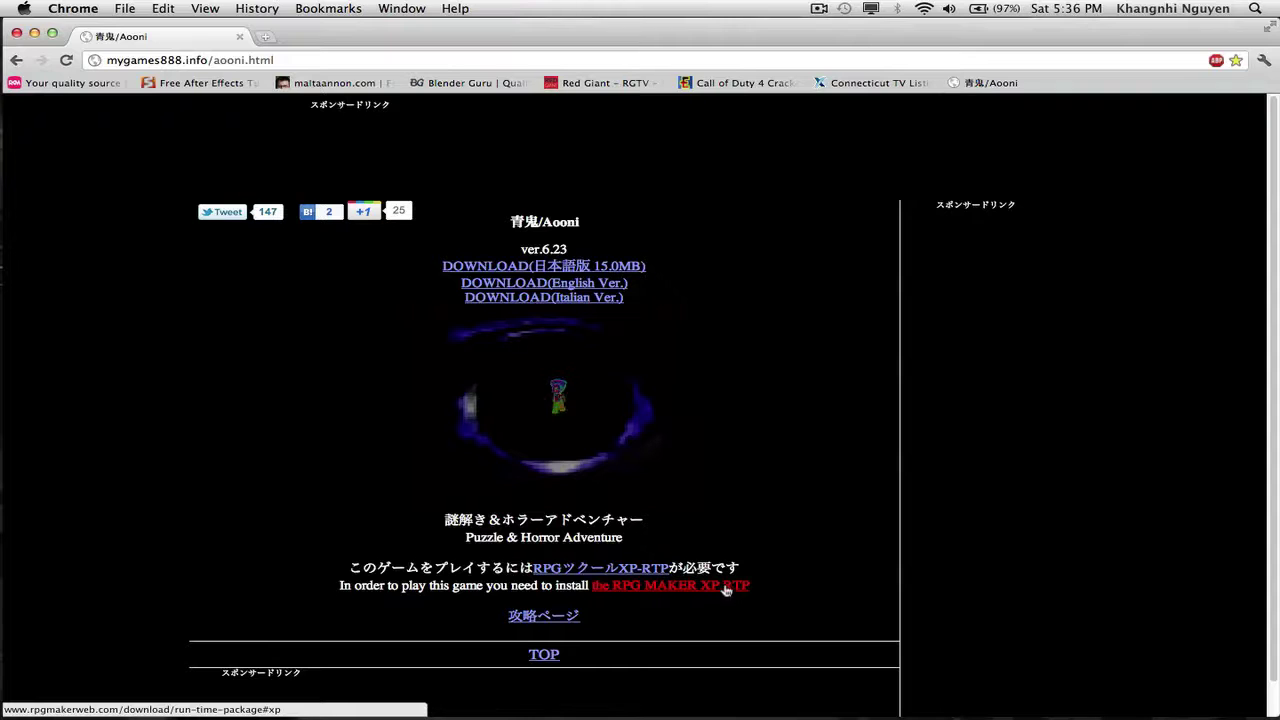
Step: In a new tab, search Google for 'wine bottler'
{"action": "left_click", "coordinate": [267, 36]}
{"action": "type", "text": "google."}
{"action": "key", "text": "Return"}
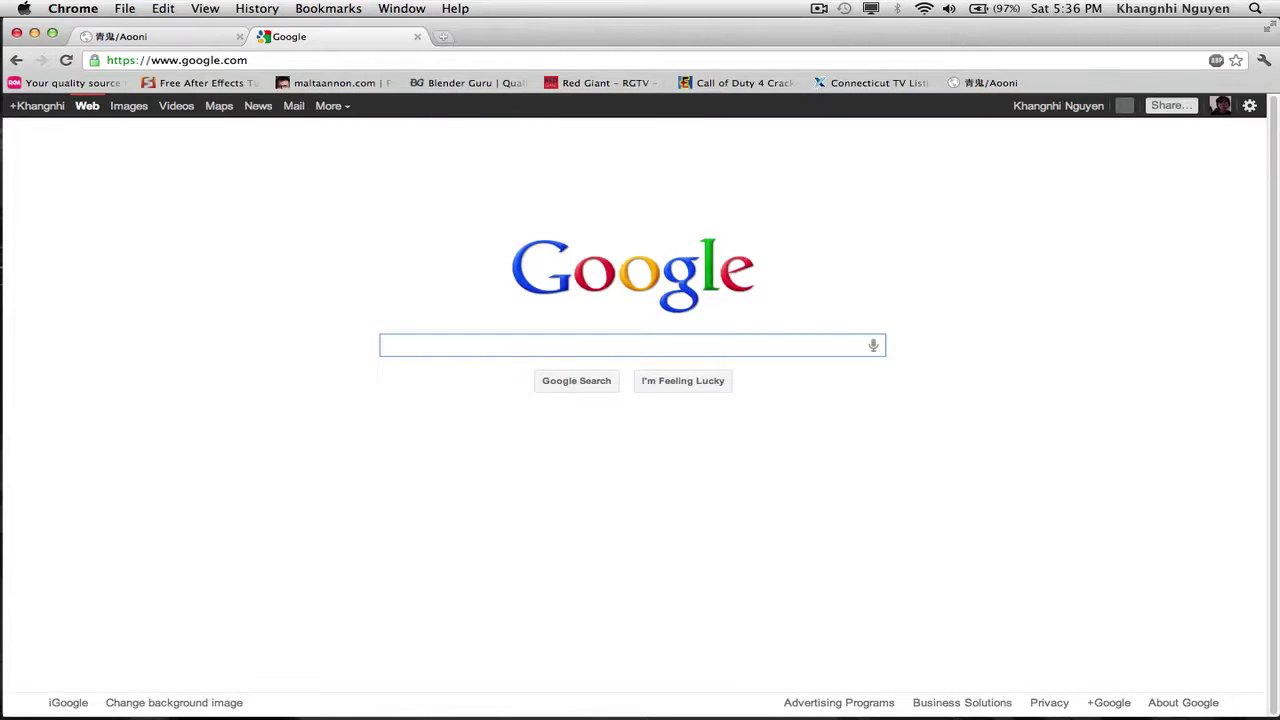
{"action": "type", "text": "wine bottler"}
{"action": "key", "text": "Return"}
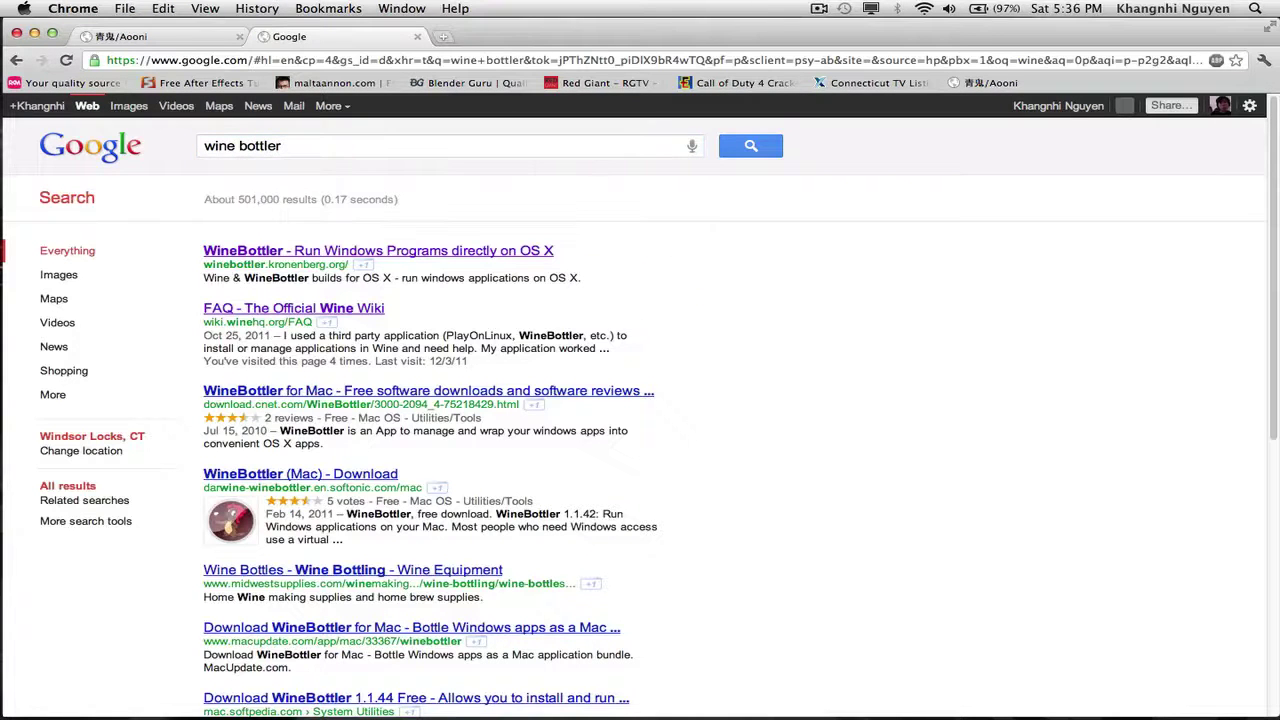
Step: Download WineBottlerCombo_1.1.44.dmg from winebottler.kronenberg.org and close the extra tabs
{"action": "left_click", "coordinate": [401, 251]}
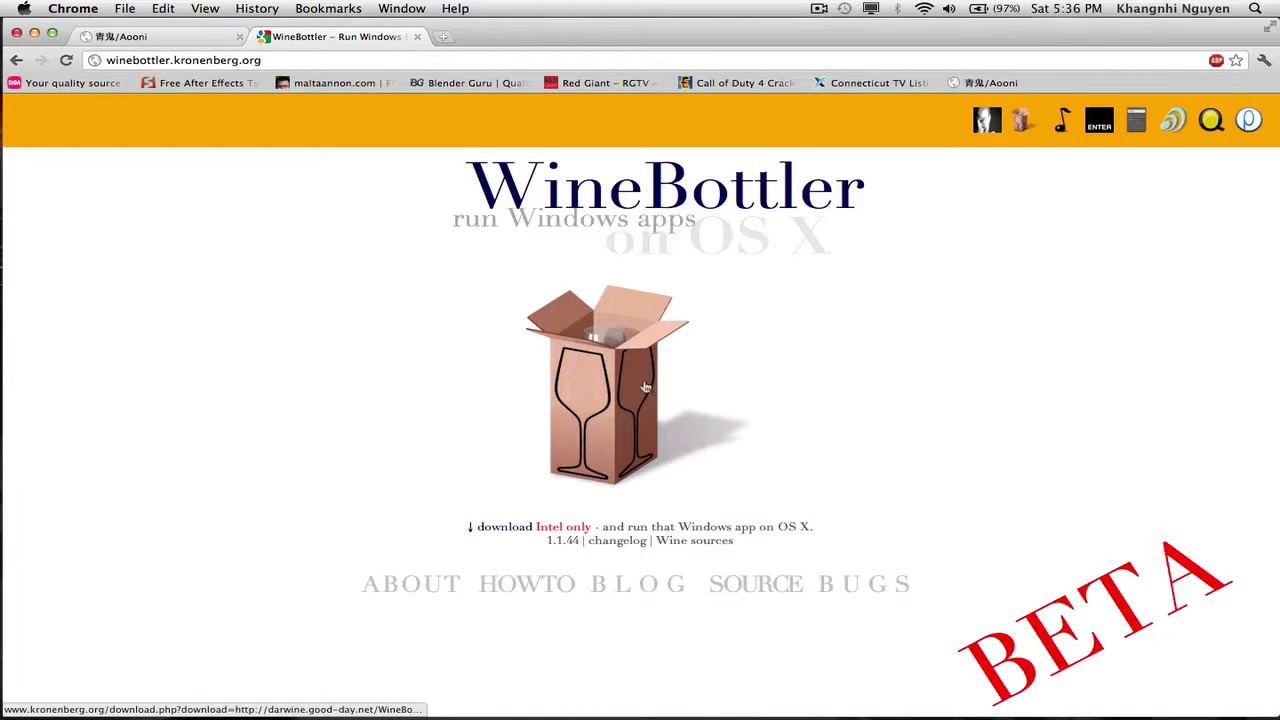
{"action": "left_click", "coordinate": [614, 381]}
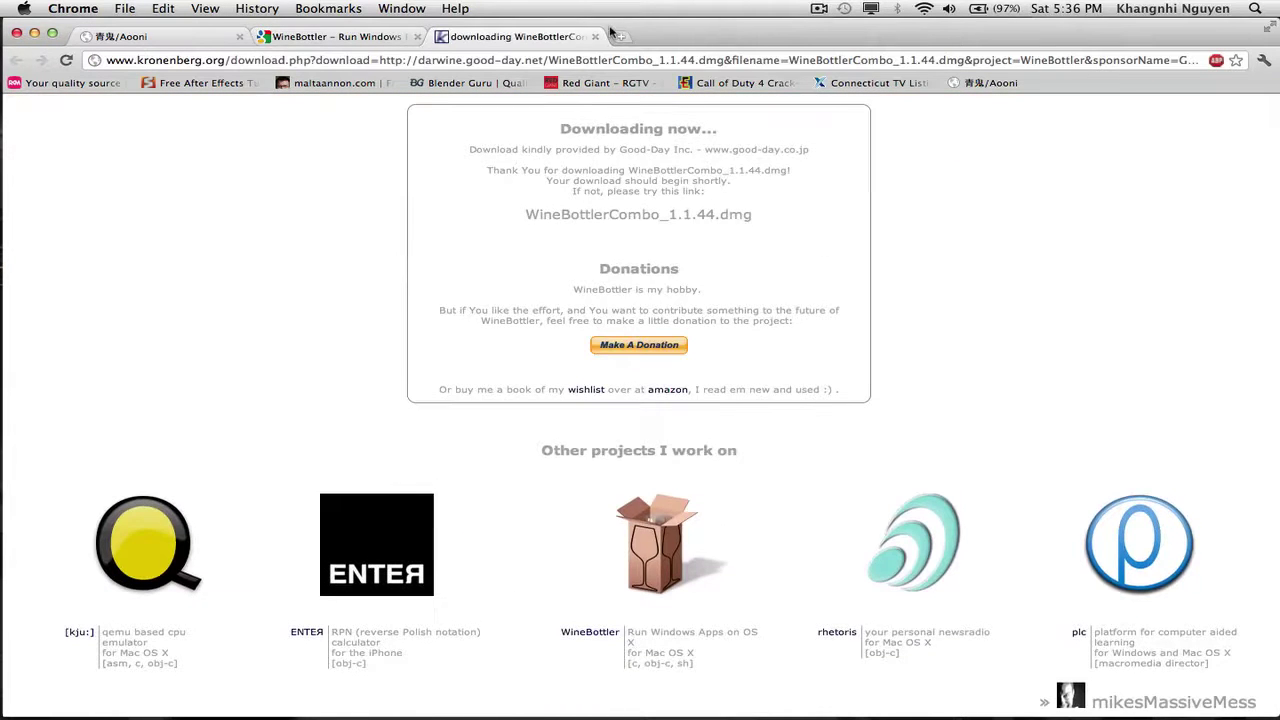
{"action": "left_click", "coordinate": [595, 36]}
{"action": "left_click", "coordinate": [417, 36]}
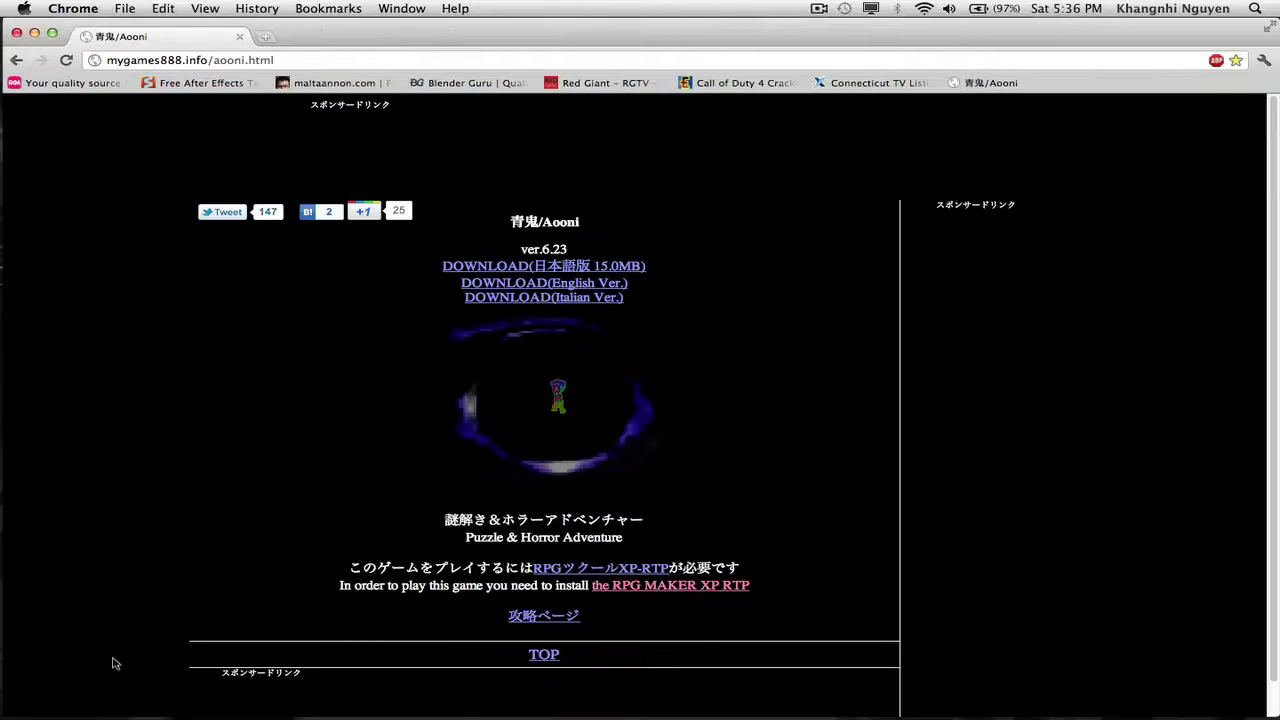
Step: In the Downloads folder, move the aooni_en folder and aooni_en.exe to the Trash
{"action": "left_click", "coordinate": [253, 692]}
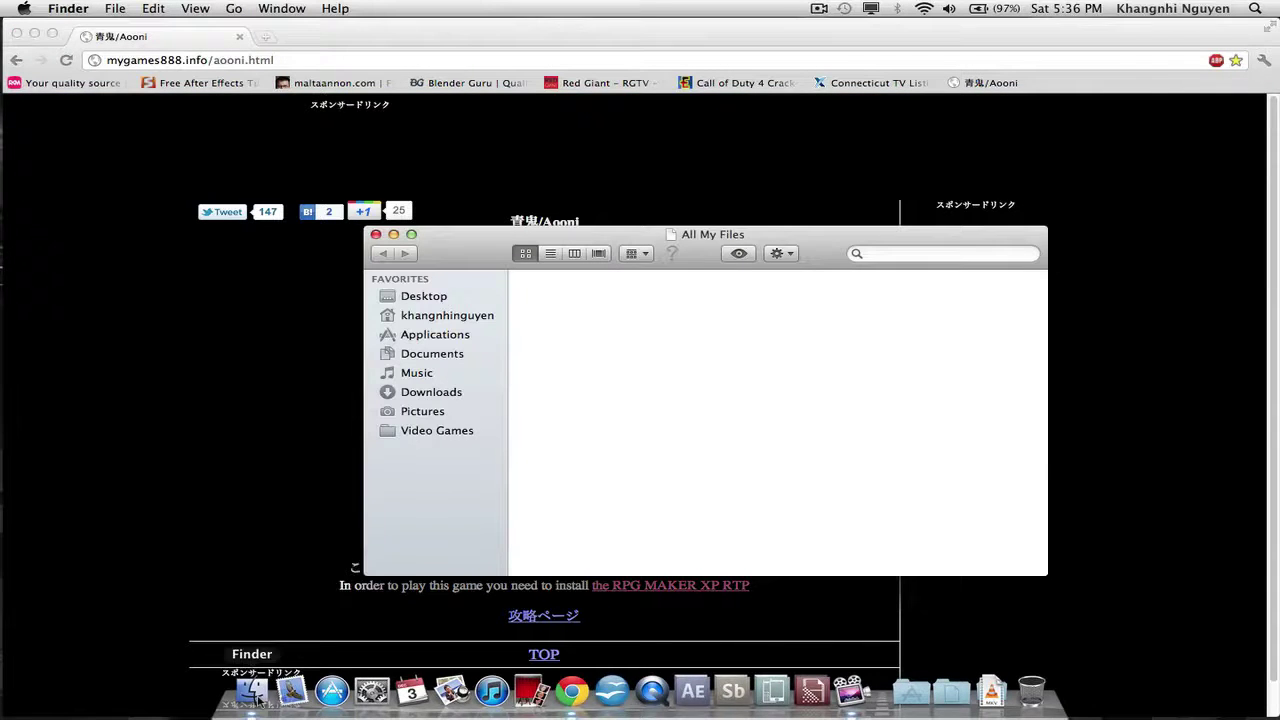
{"action": "left_click", "coordinate": [433, 392]}
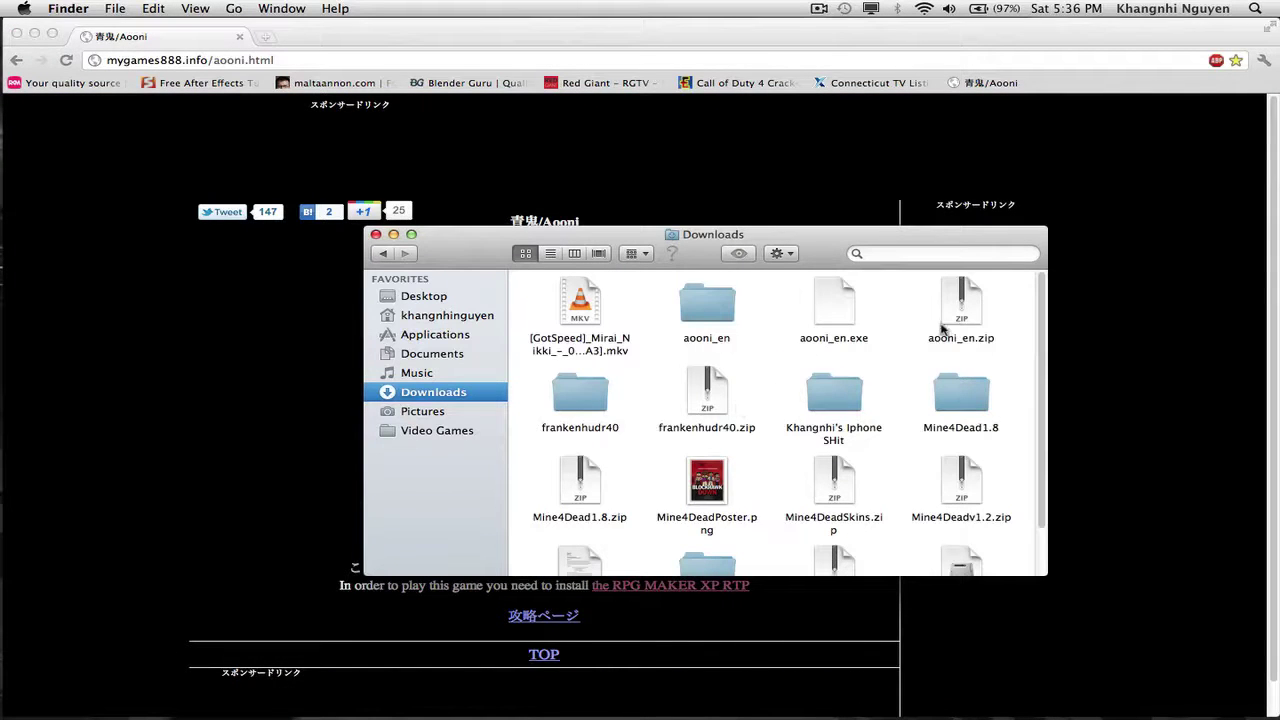
{"action": "left_click_drag", "start_coordinate": [862, 345], "coordinate": [835, 332]}
{"action": "left_click", "coordinate": [707, 302], "text": "super"}
{"action": "right_click", "coordinate": [705, 296]}
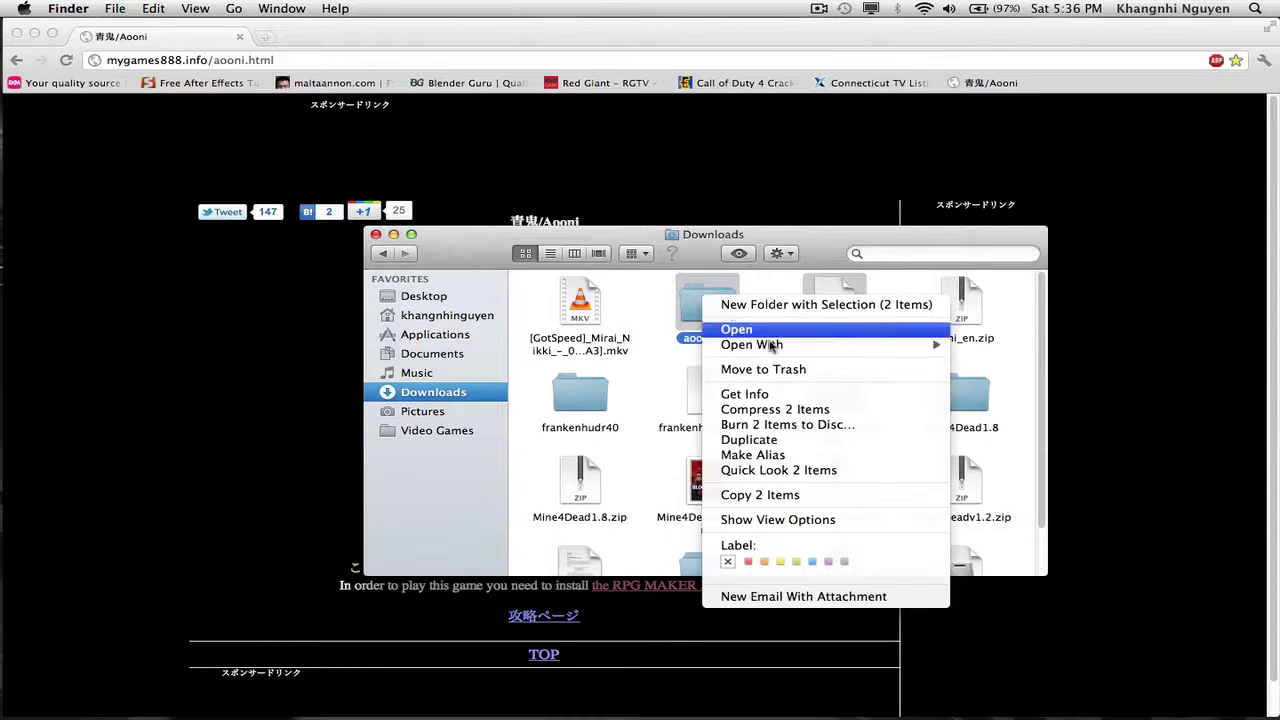
{"action": "left_click", "coordinate": [765, 369]}
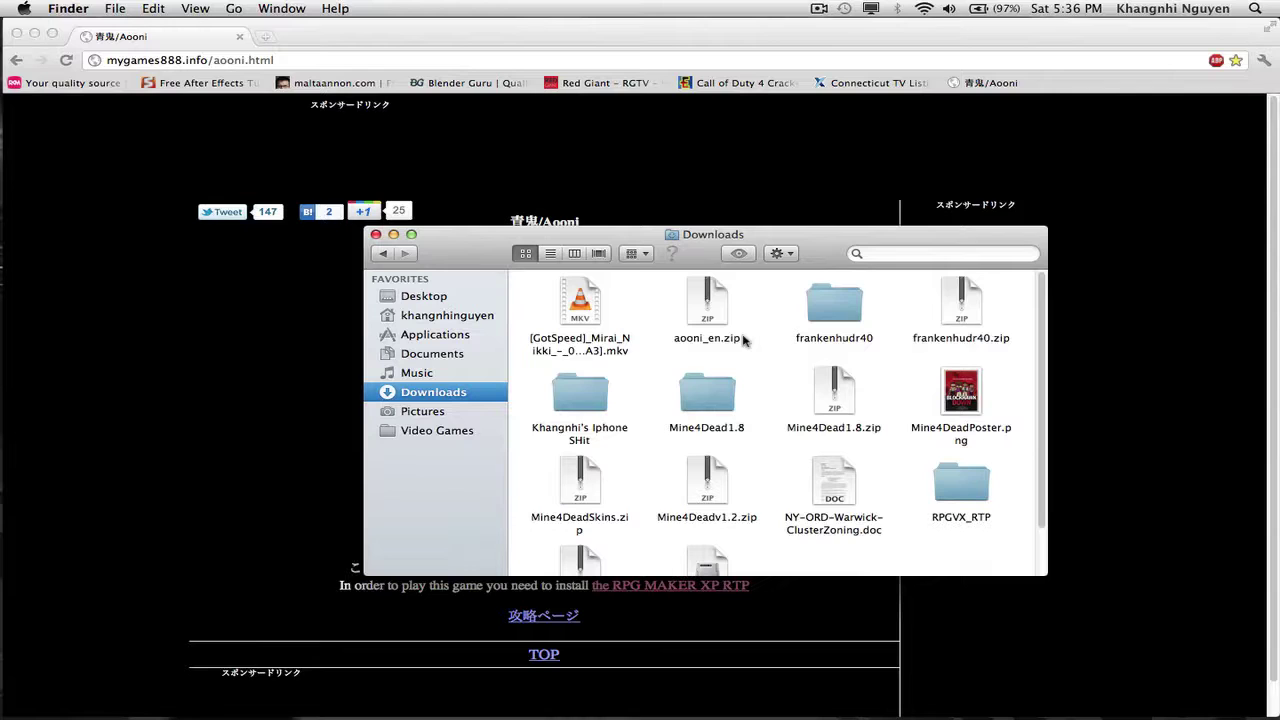
Step: Move the RPGVX_RTP folder to the Trash as well
{"action": "scroll", "coordinate": [955, 368], "scroll_direction": "down", "scroll_amount": 2}
{"action": "left_click_drag", "start_coordinate": [960, 410], "coordinate": [958, 440]}
{"action": "right_click", "coordinate": [958, 440]}
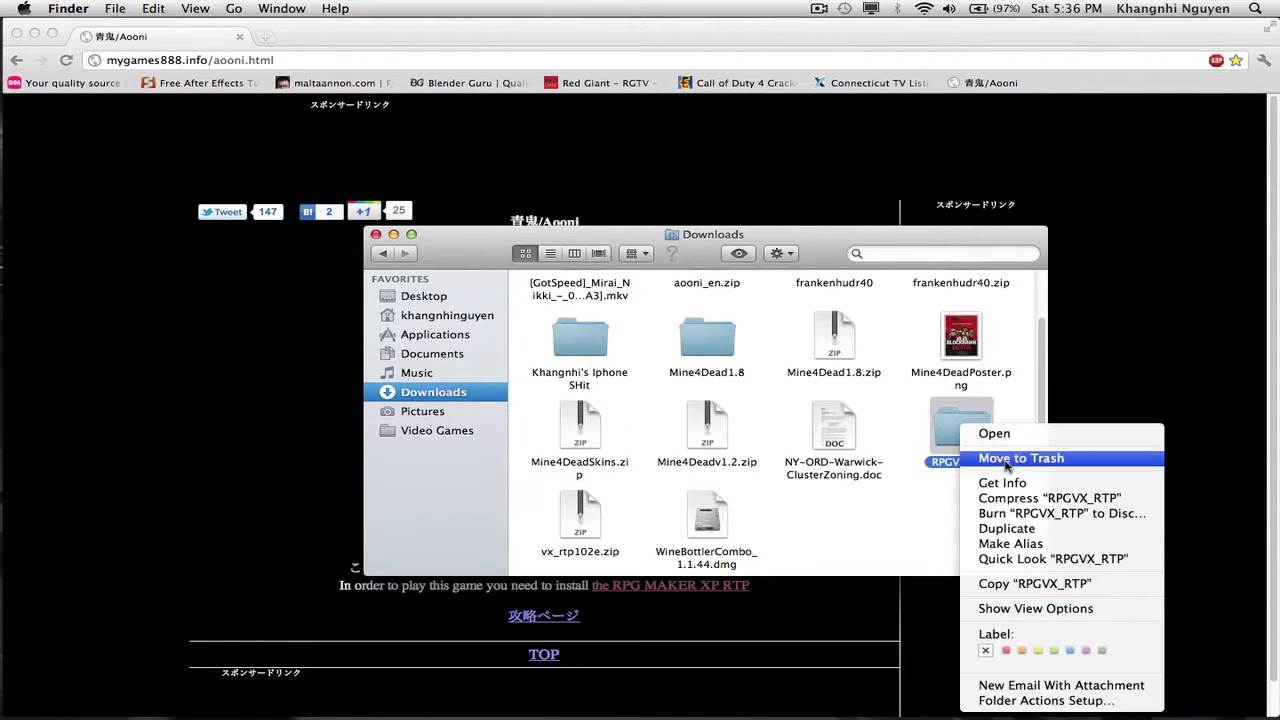
{"action": "left_click", "coordinate": [1006, 458]}
{"action": "left_click", "coordinate": [572, 510]}
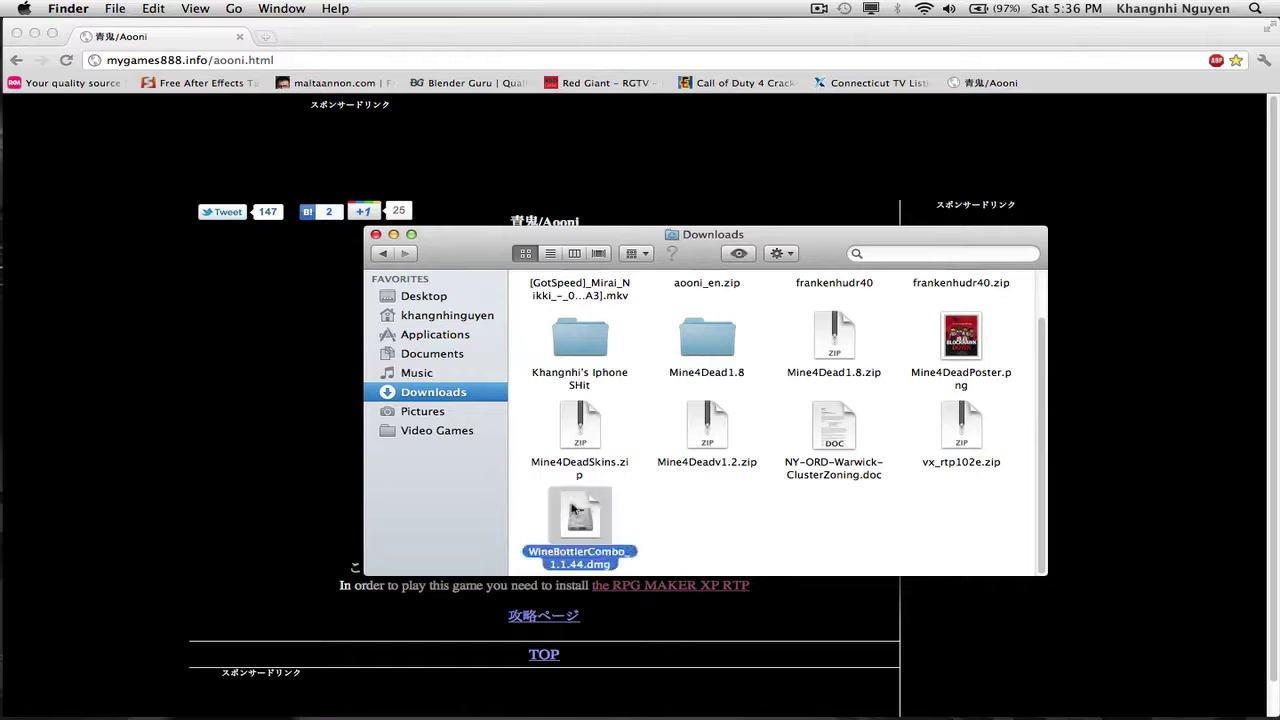
Step: Mount WineBottlerCombo_1.1.44.dmg and drag Wine and WineBottler onto the Applications alias
{"action": "double_click", "coordinate": [572, 510]}
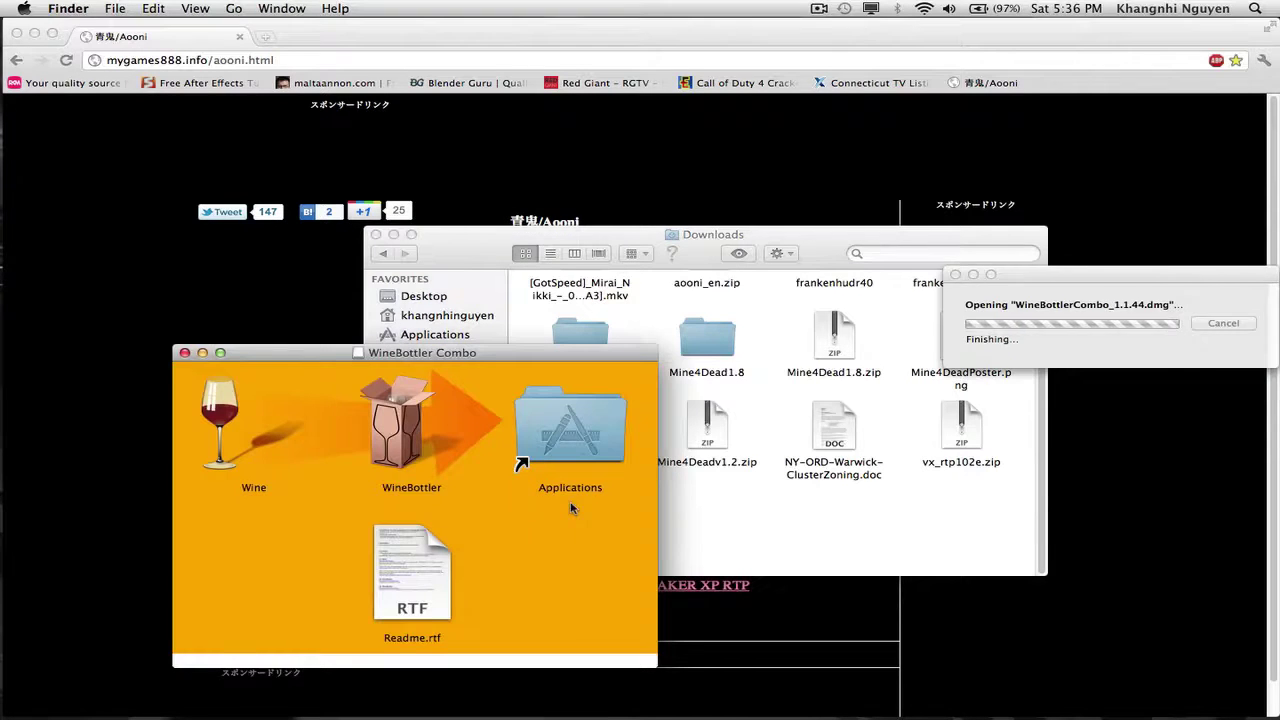
{"action": "left_click_drag", "start_coordinate": [468, 511], "coordinate": [192, 366]}
{"action": "left_click_drag", "start_coordinate": [248, 430], "coordinate": [574, 436]}
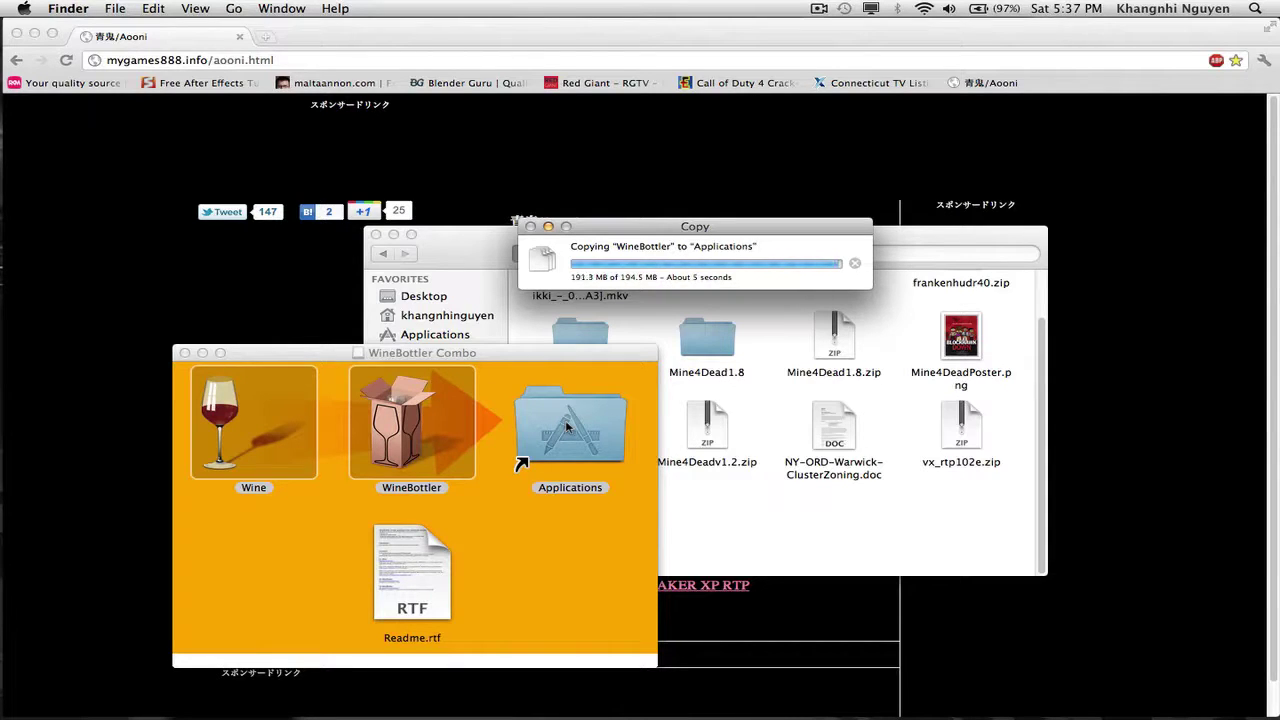
{"action": "key", "text": "XF86AudioLowerVolume"}
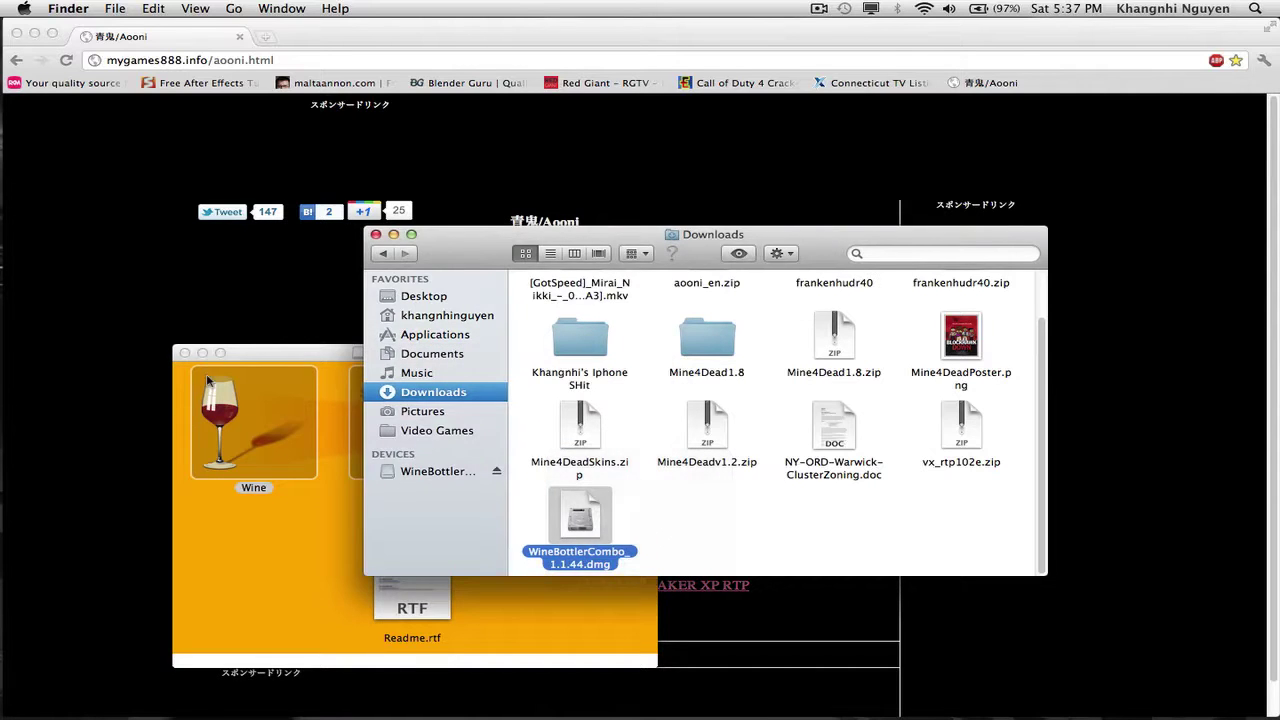
Step: Close the WineBottler Combo window and eject its disk image
{"action": "left_click", "coordinate": [230, 352]}
{"action": "left_click", "coordinate": [184, 353]}
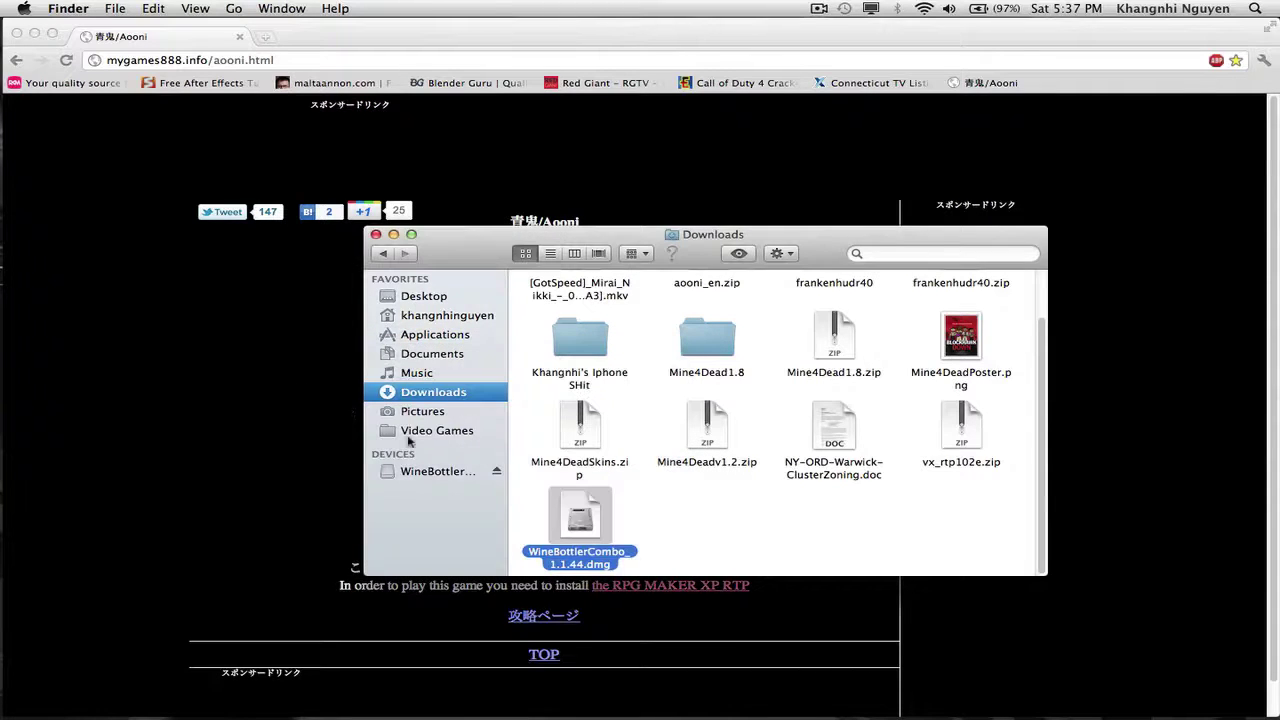
{"action": "left_click", "coordinate": [492, 475]}
Step: Unzip vx_rtp102e.zip and open the resulting RPGVX_RTP folder to Setup.exe
{"action": "mouse_move", "coordinate": [530, 712]}
{"action": "left_click", "coordinate": [898, 516]}
{"action": "scroll", "coordinate": [898, 516], "scroll_direction": "up", "scroll_amount": 2}
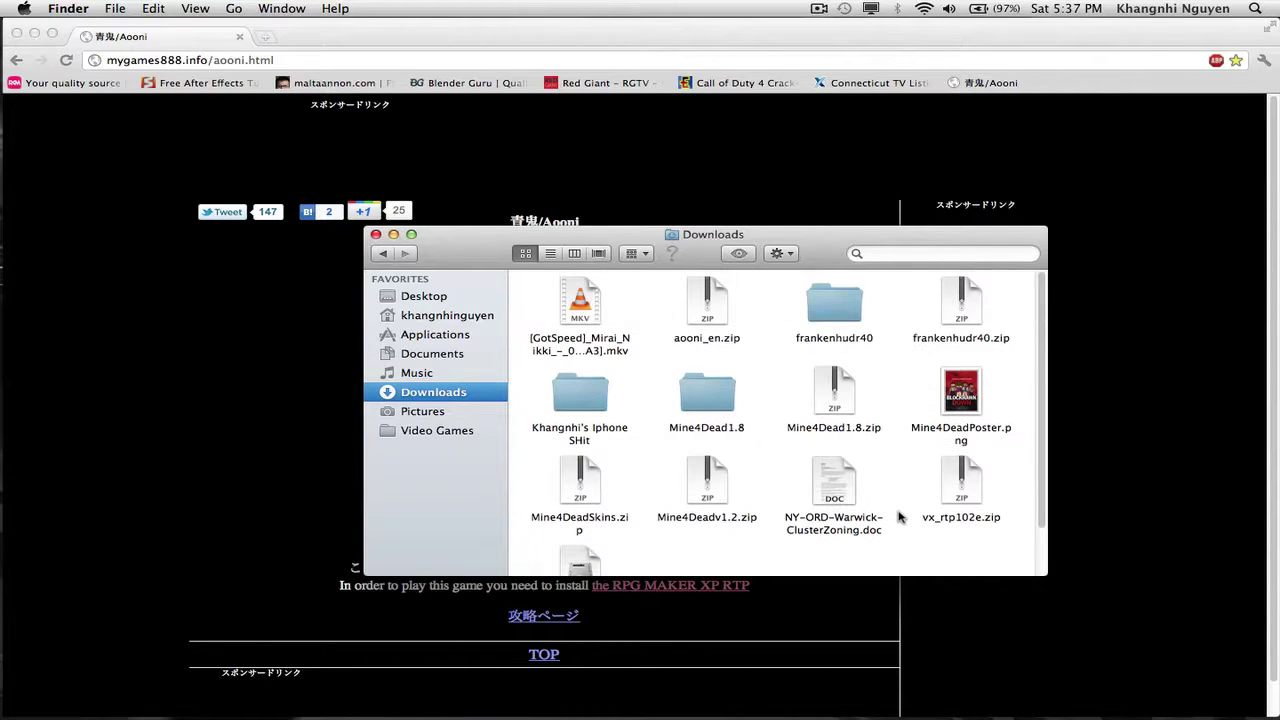
{"action": "double_click", "coordinate": [975, 481]}
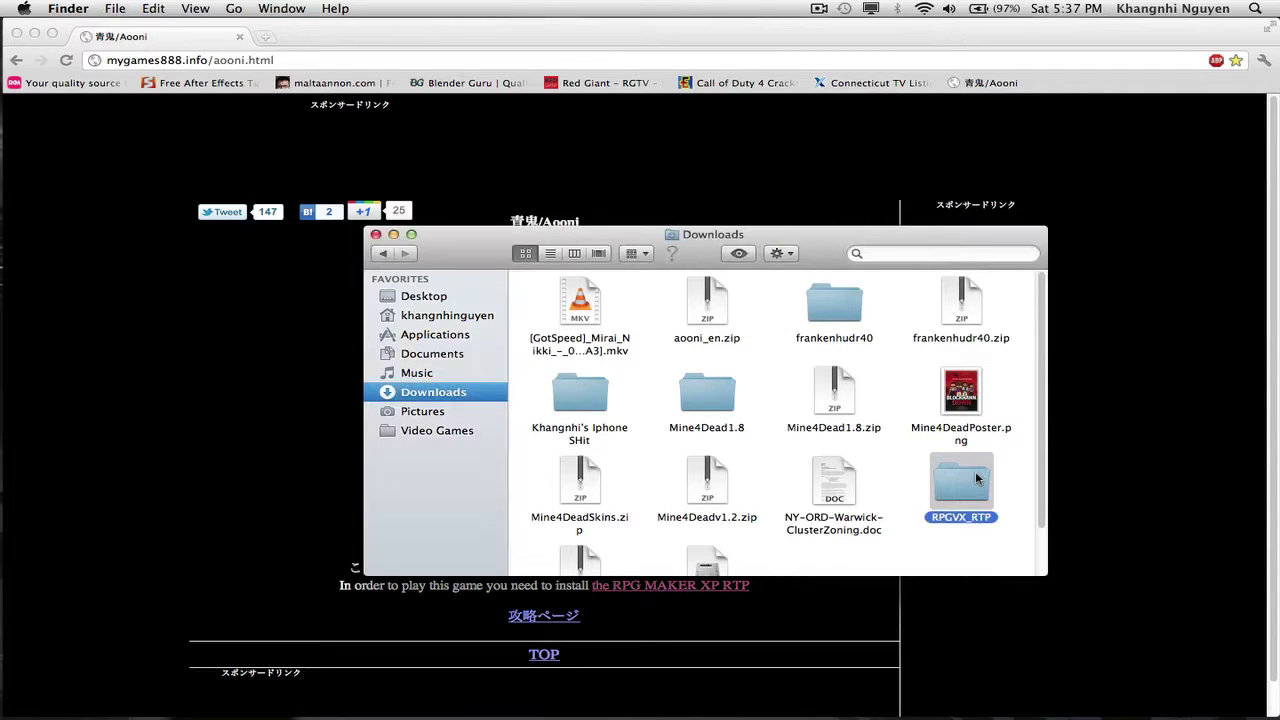
{"action": "double_click", "coordinate": [975, 478]}
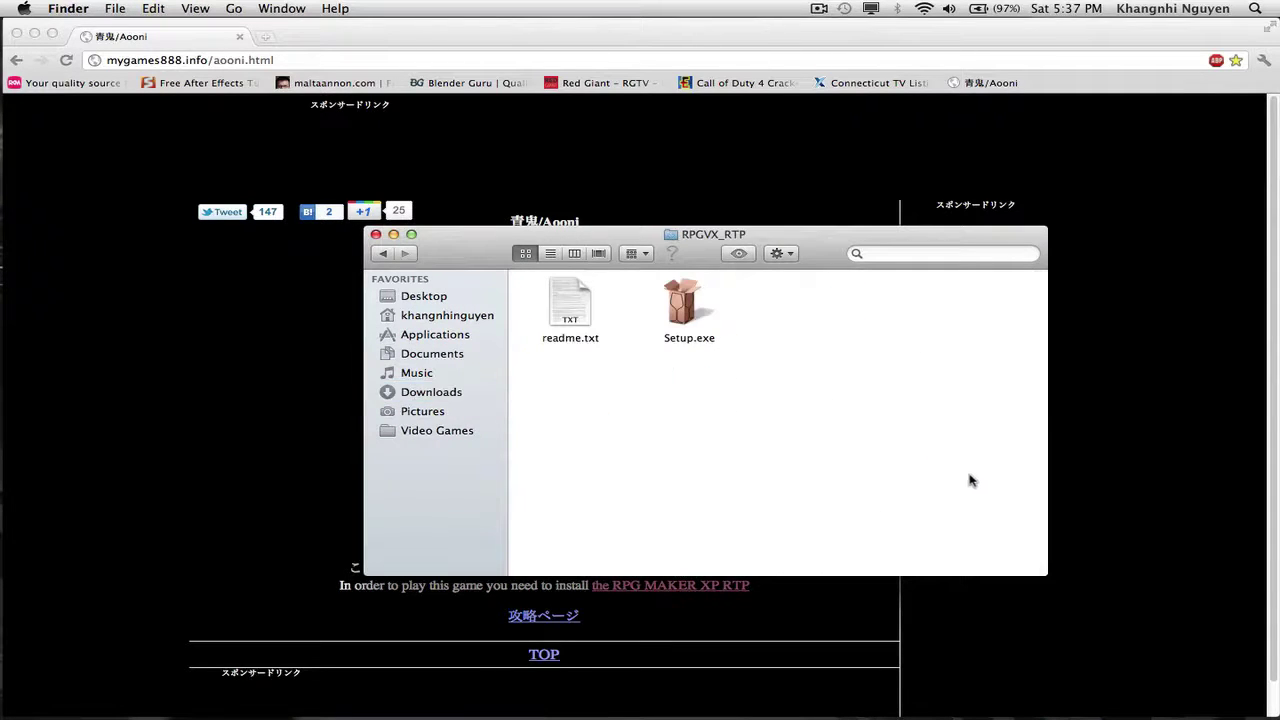
{"action": "left_click", "coordinate": [693, 318]}
Step: Run Setup.exe in Wine, closing the Change Prefix, Winetricks and General Preferences windows
{"action": "double_click", "coordinate": [693, 318]}
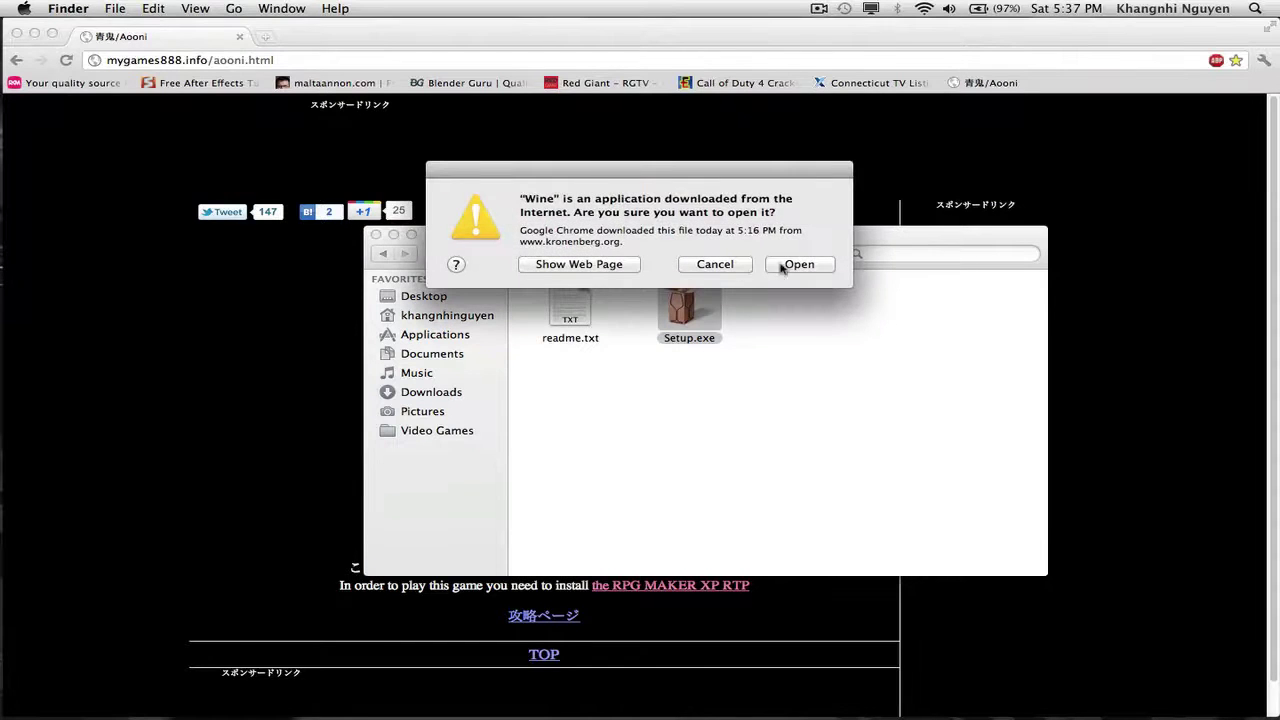
{"action": "left_click", "coordinate": [791, 265]}
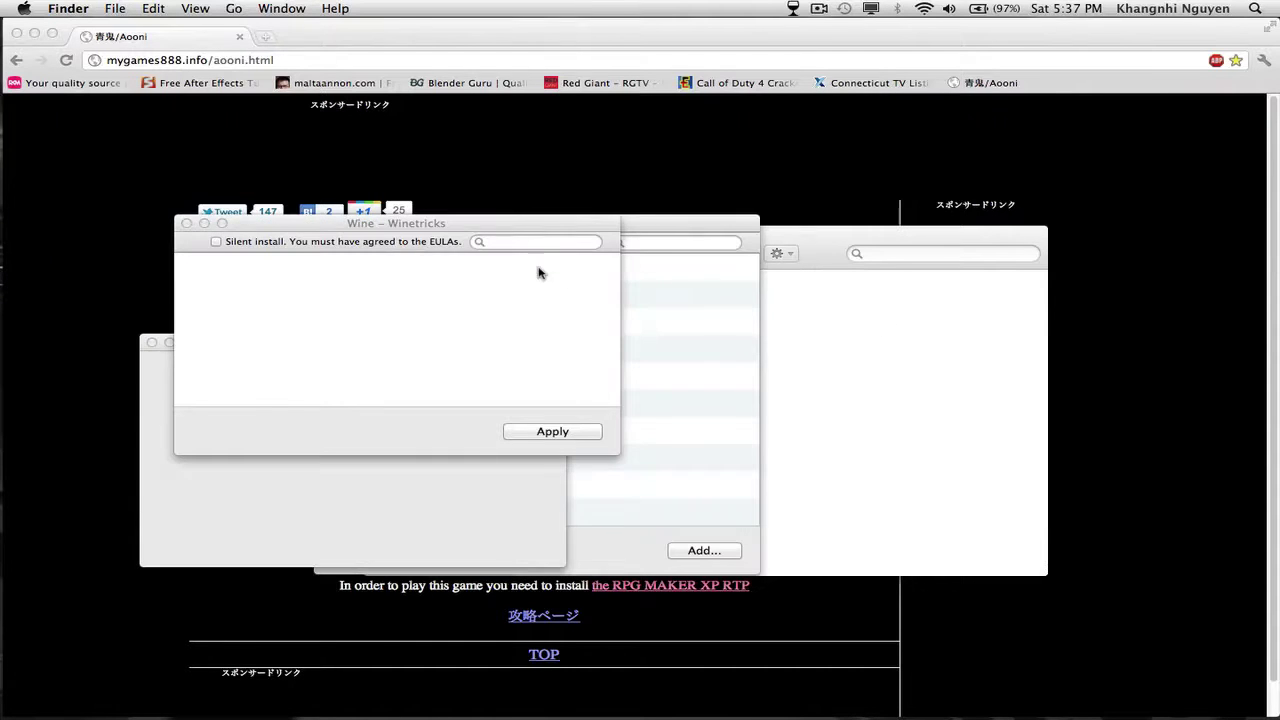
{"action": "left_click", "coordinate": [410, 228]}
{"action": "left_click", "coordinate": [326, 223]}
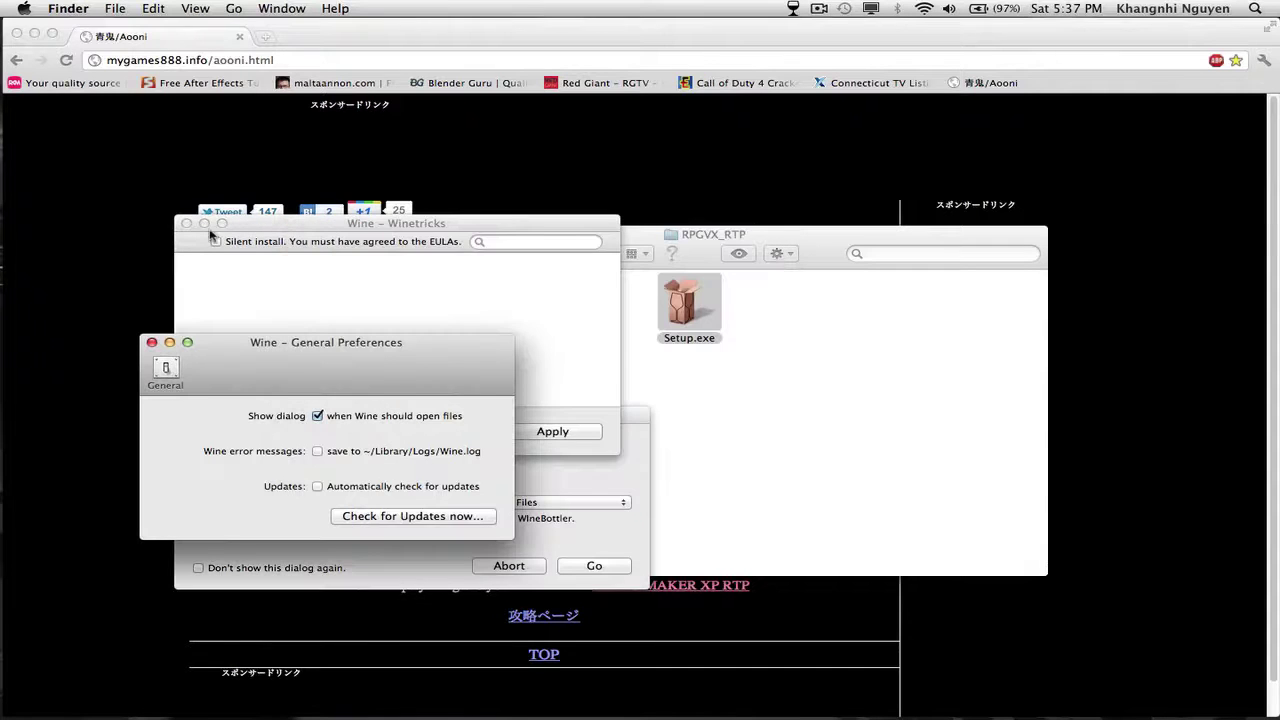
{"action": "left_click", "coordinate": [187, 224]}
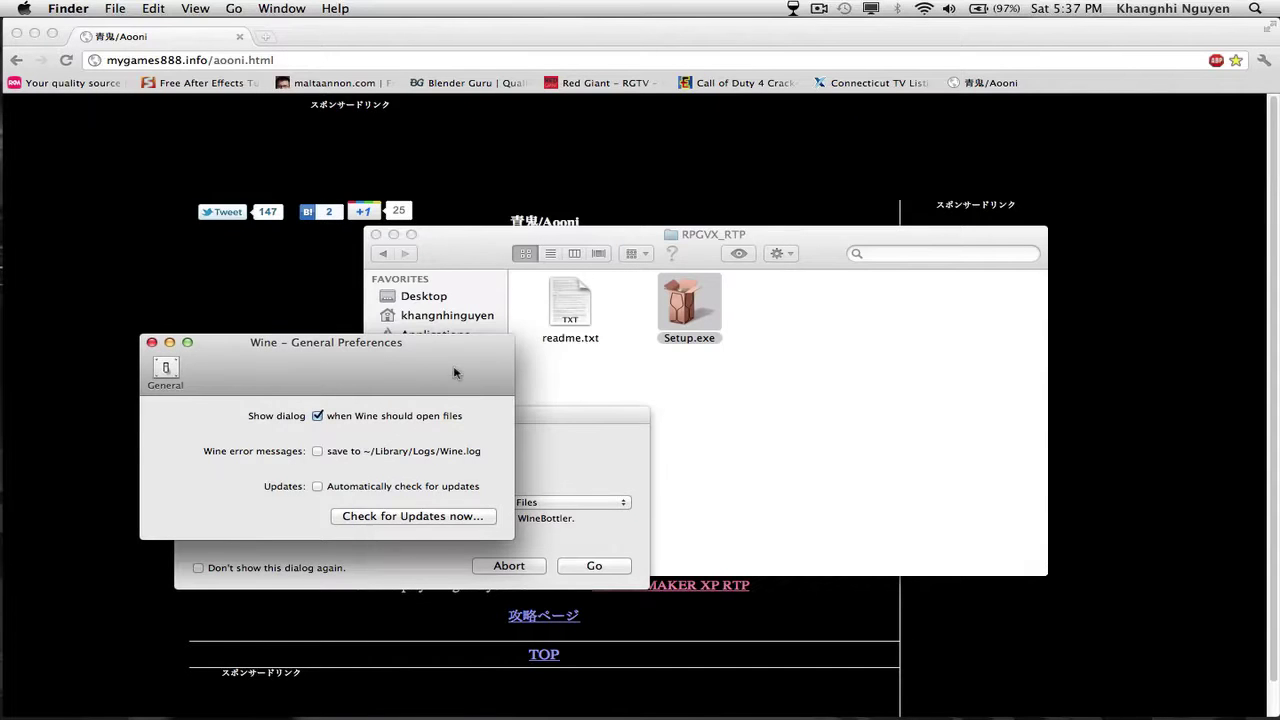
{"action": "left_click", "coordinate": [152, 343]}
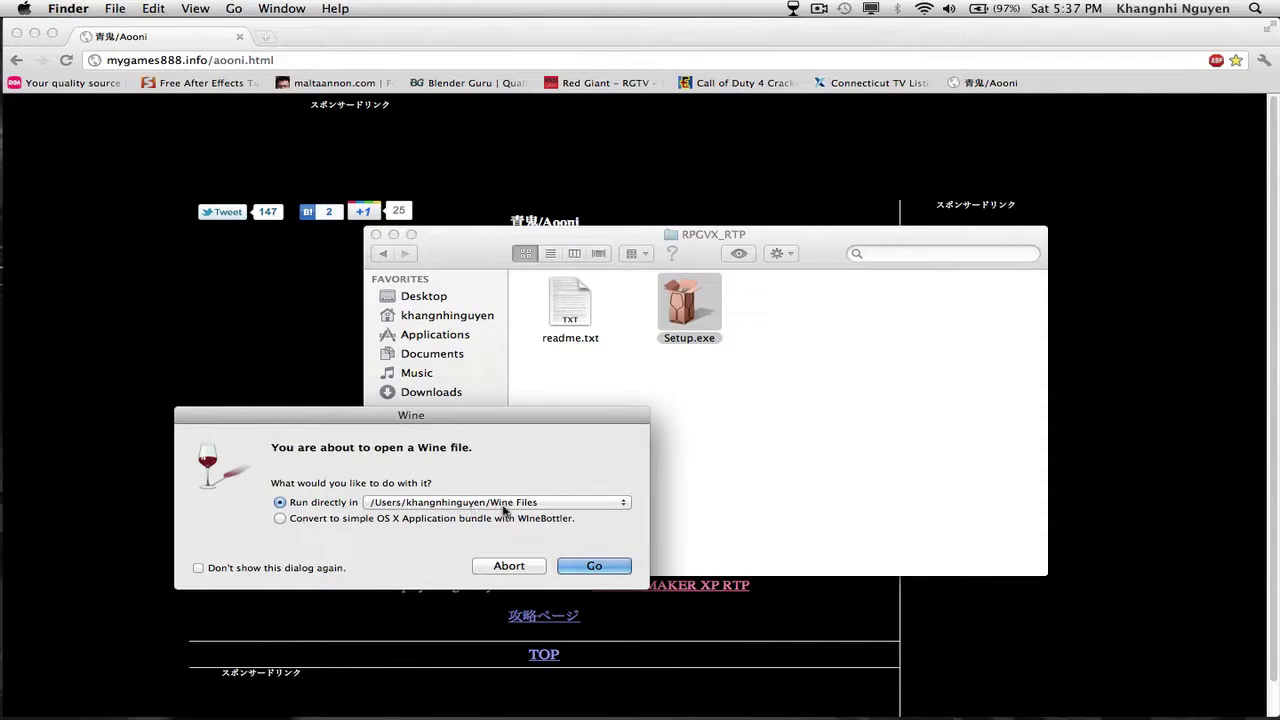
{"action": "left_click", "coordinate": [598, 566]}
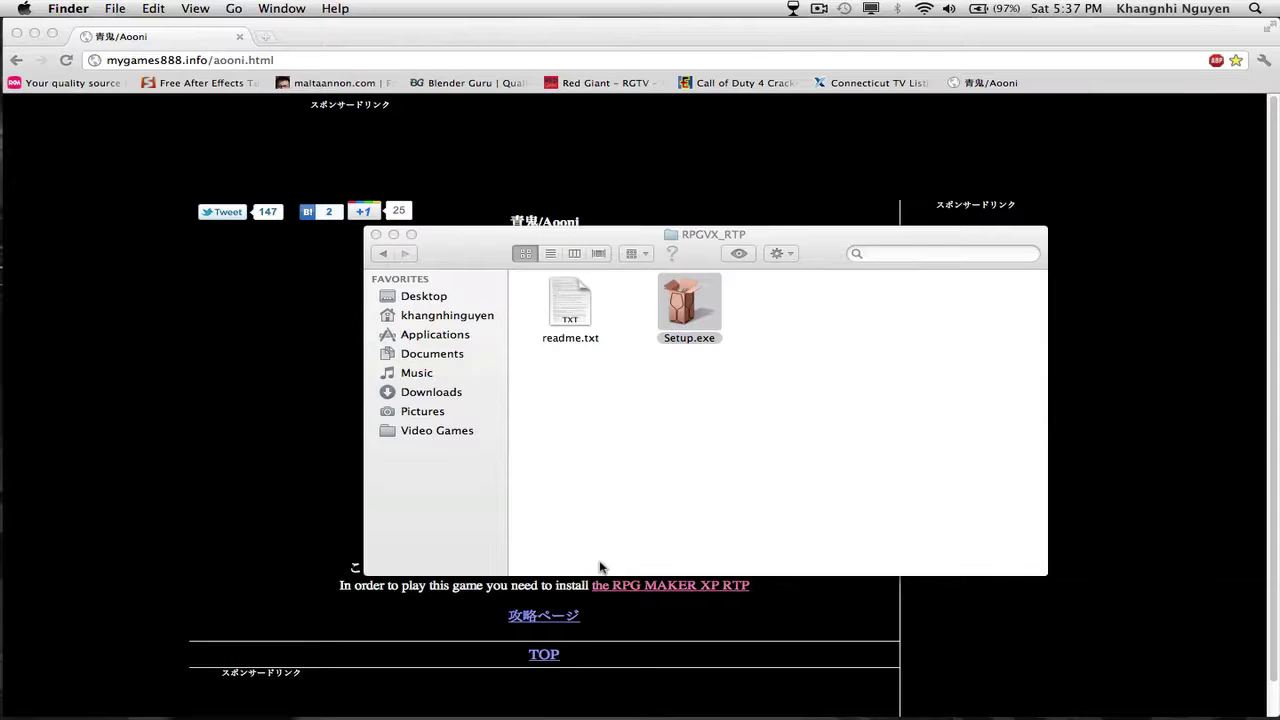
Step: Hide Chrome, move the RPGVX_RTP window higher, and relaunch Setup.exe
{"action": "left_click", "coordinate": [37, 37]}
{"action": "left_click", "coordinate": [37, 35]}
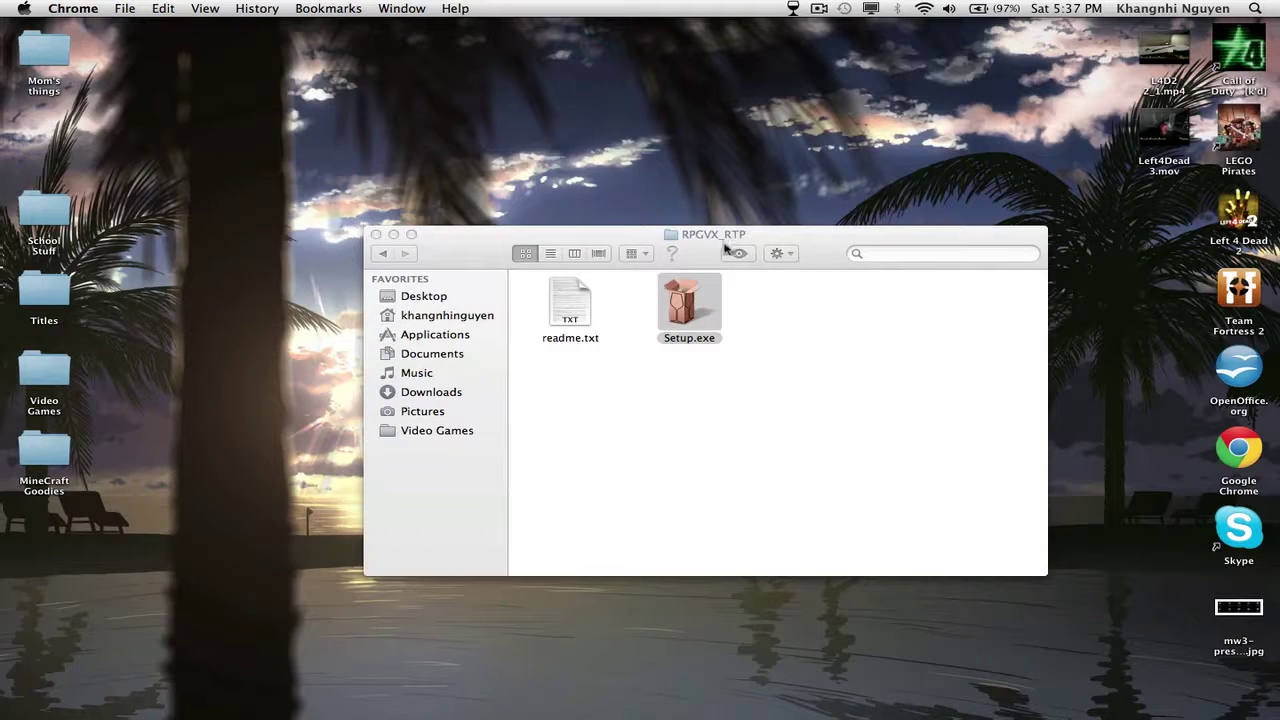
{"action": "left_click_drag", "start_coordinate": [733, 205], "coordinate": [724, 166]}
{"action": "double_click", "coordinate": [660, 228]}
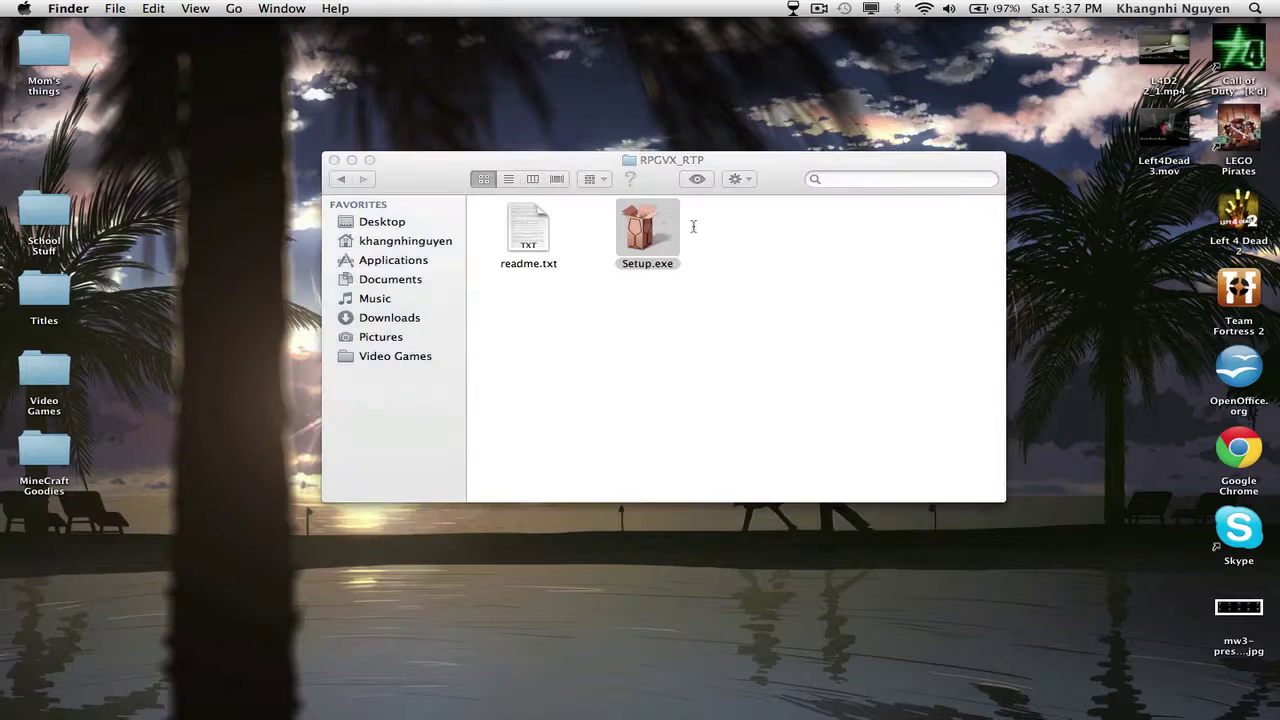
Step: Dismiss the leftover Wine dialog and install the RTP with default settings into RGSS2\RPGVX
{"action": "left_click", "coordinate": [812, 280]}
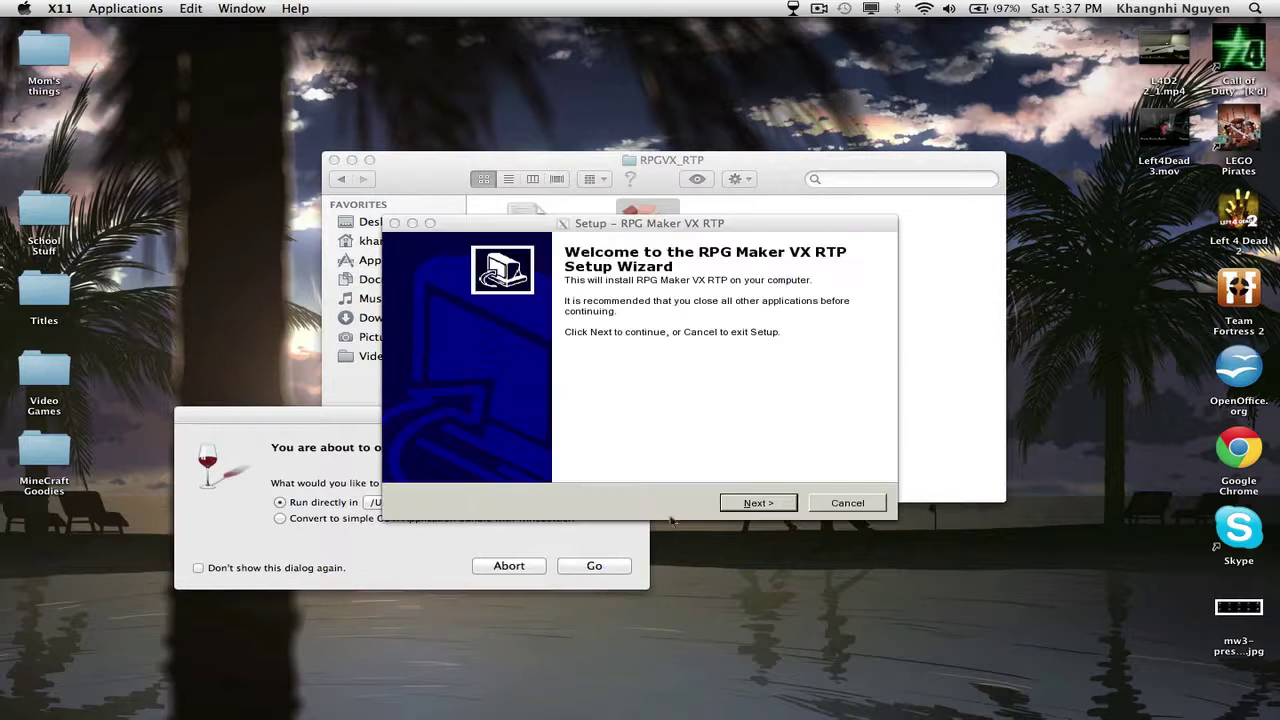
{"action": "left_click", "coordinate": [290, 527]}
{"action": "left_click", "coordinate": [500, 573]}
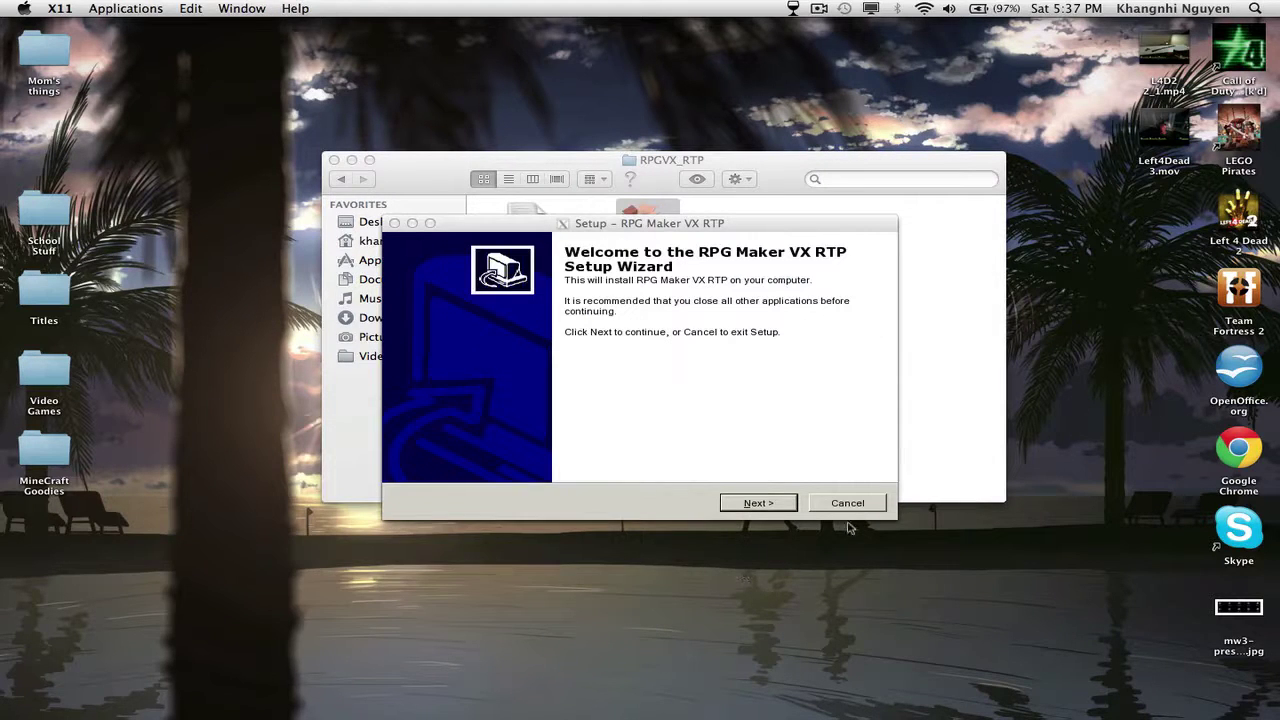
{"action": "left_click", "coordinate": [758, 503]}
{"action": "left_click", "coordinate": [759, 502]}
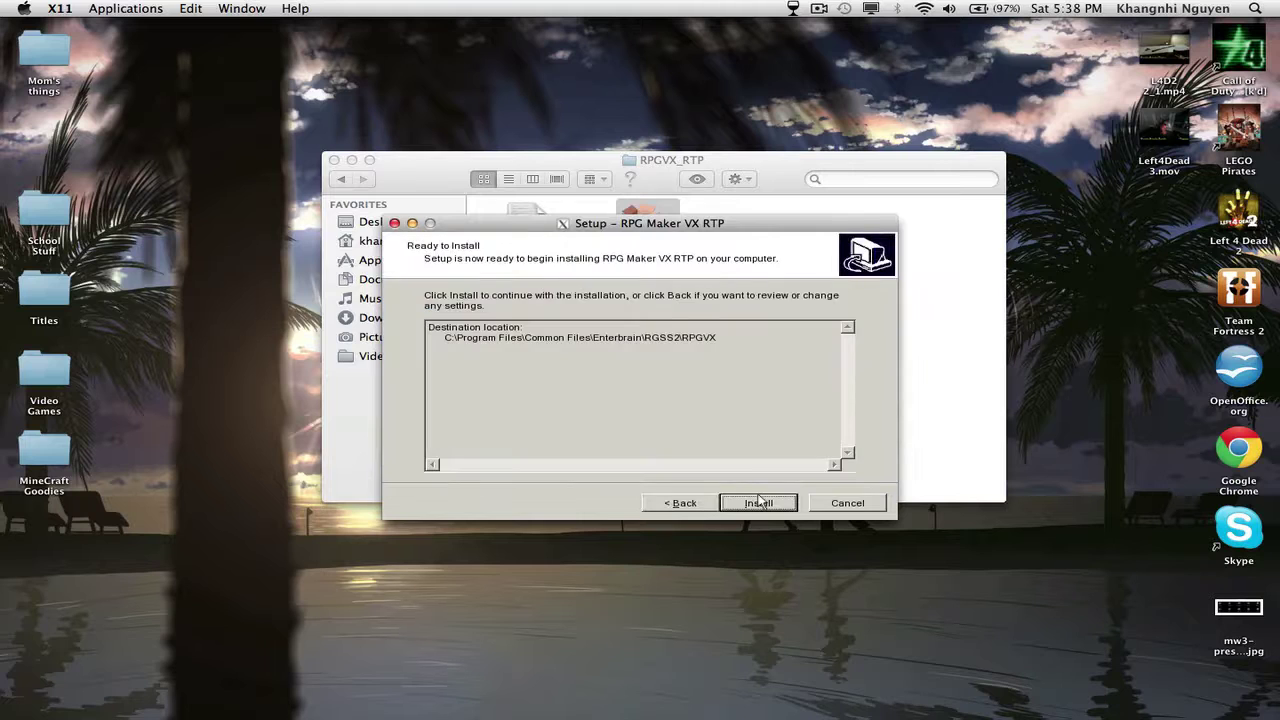
{"action": "left_click", "coordinate": [759, 502]}
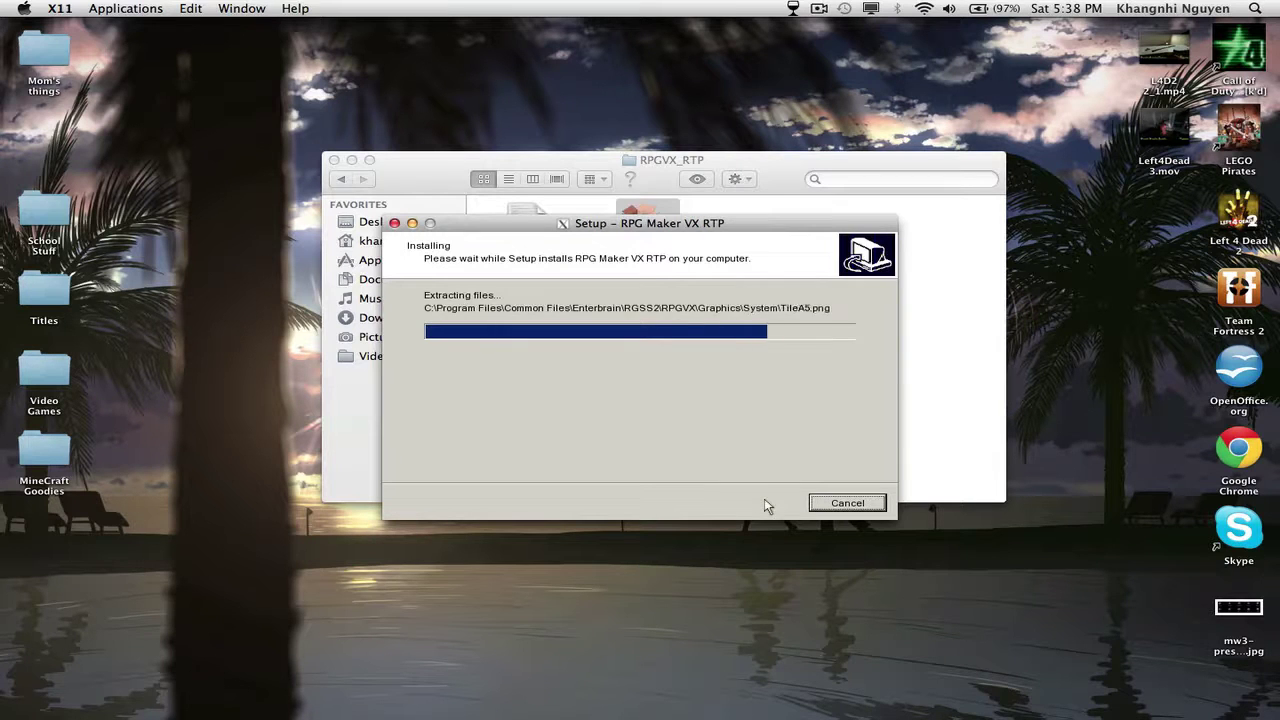
{"action": "left_click", "coordinate": [758, 503]}
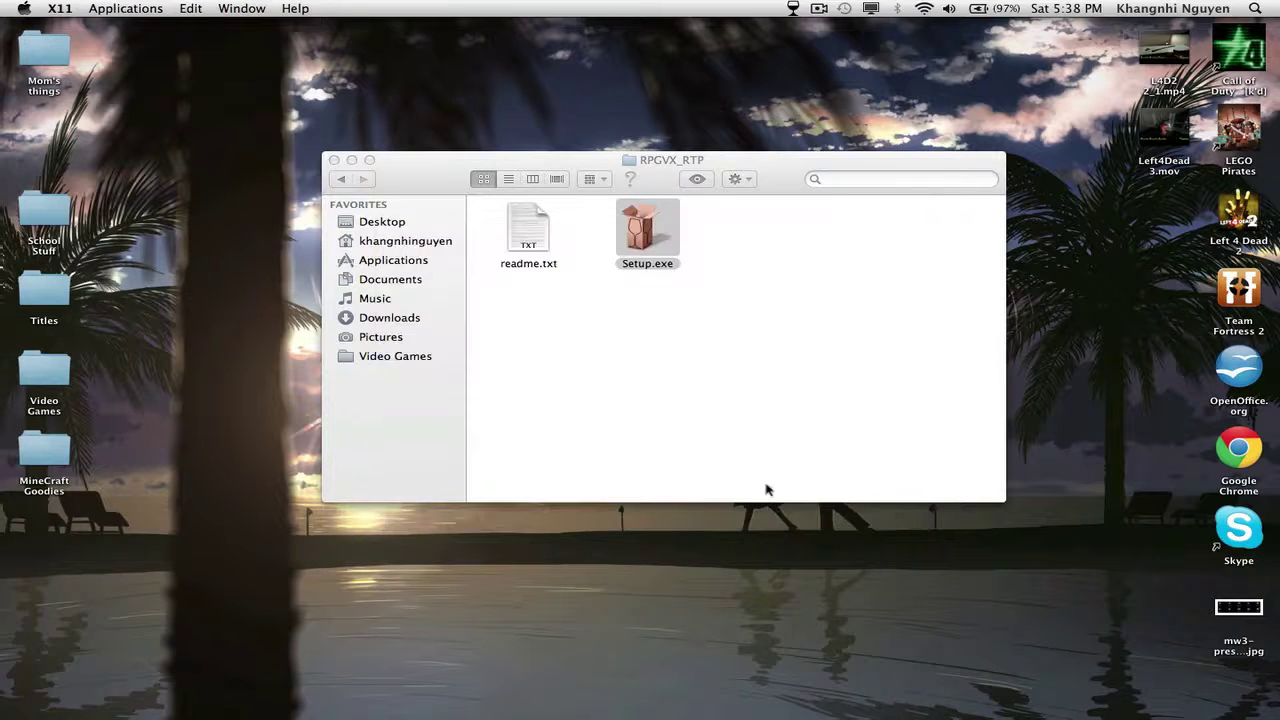
Step: Extract aooni_en.zip, then run aooni_en.exe in Wine to unpack the game into Downloads
{"action": "left_click", "coordinate": [343, 179]}
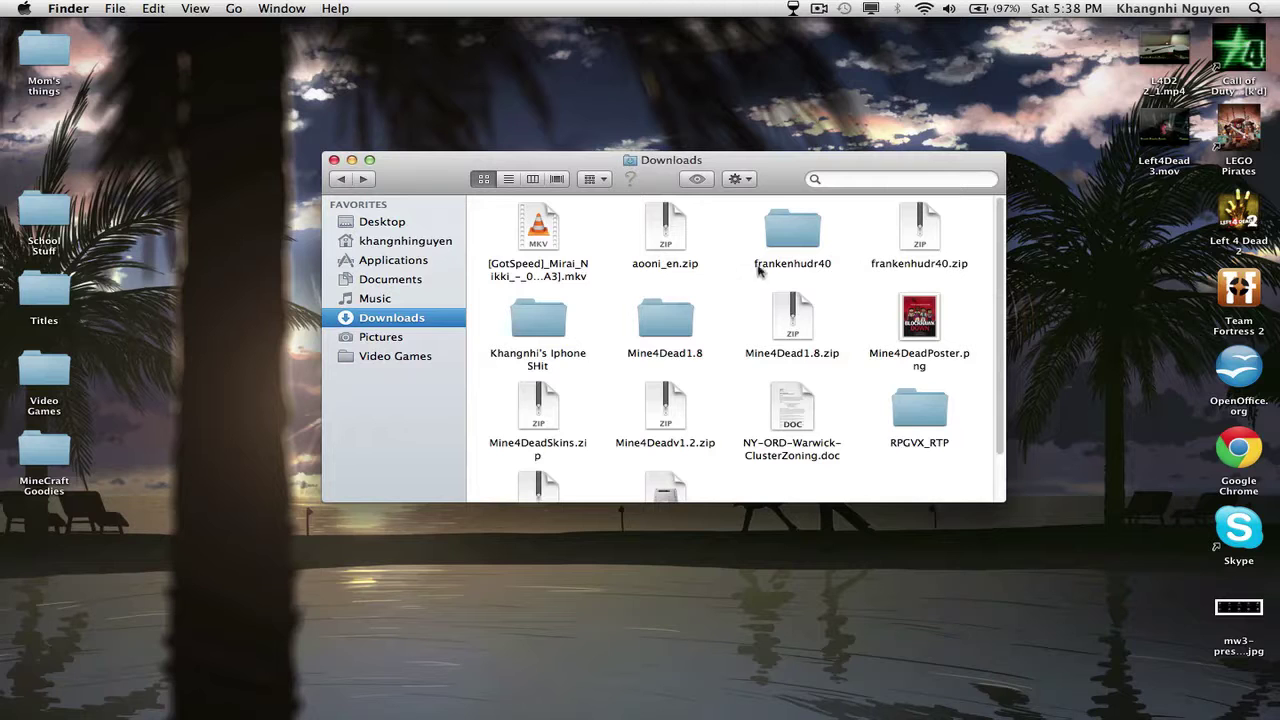
{"action": "double_click", "coordinate": [684, 229]}
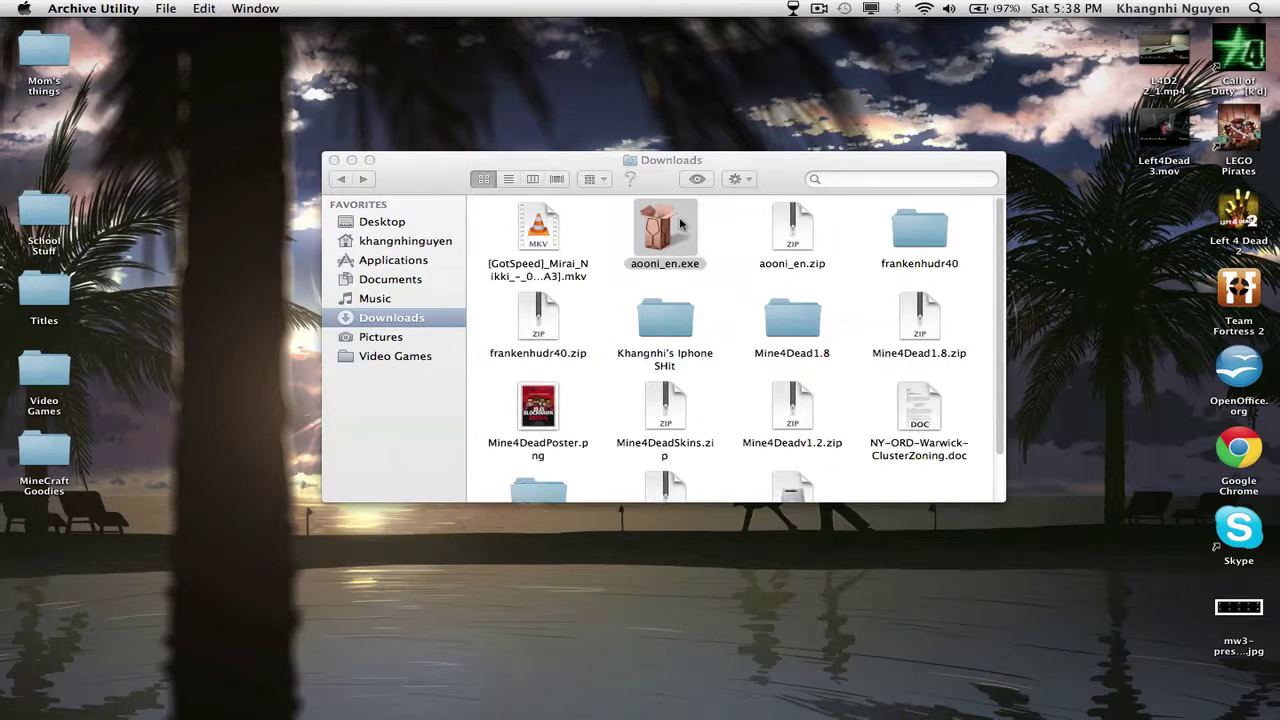
{"action": "double_click", "coordinate": [679, 246]}
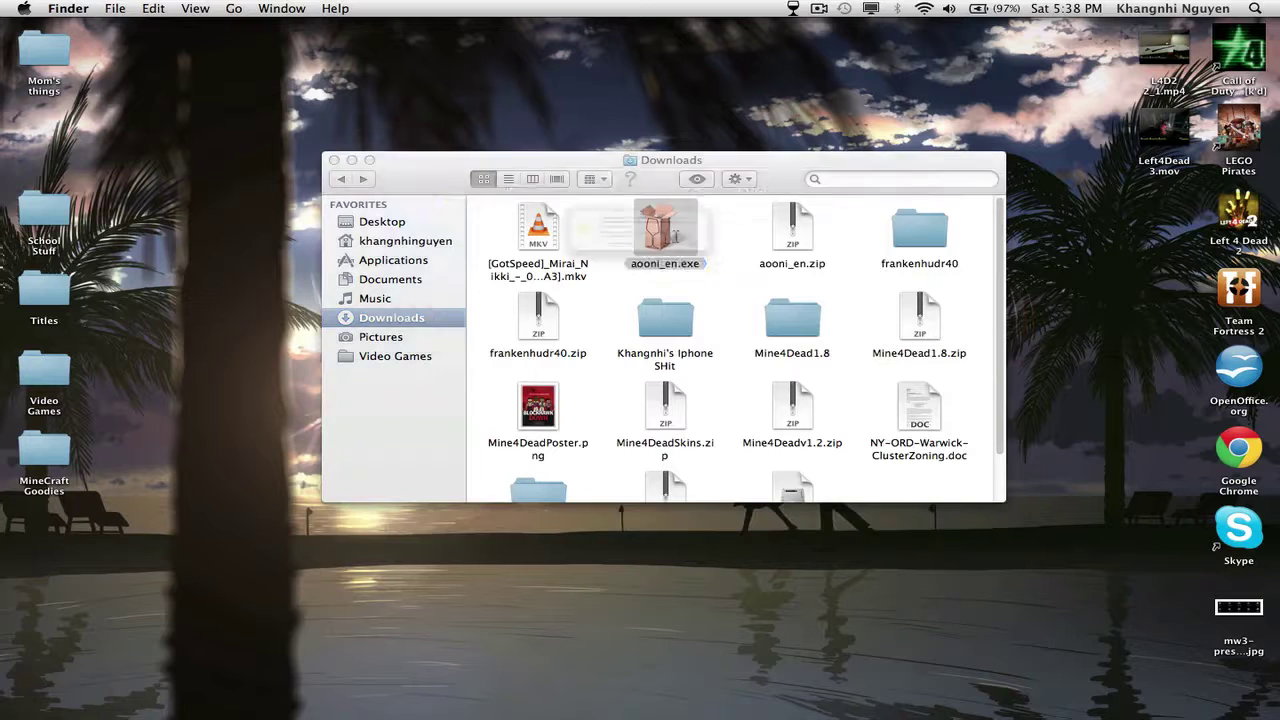
{"action": "left_click", "coordinate": [796, 272]}
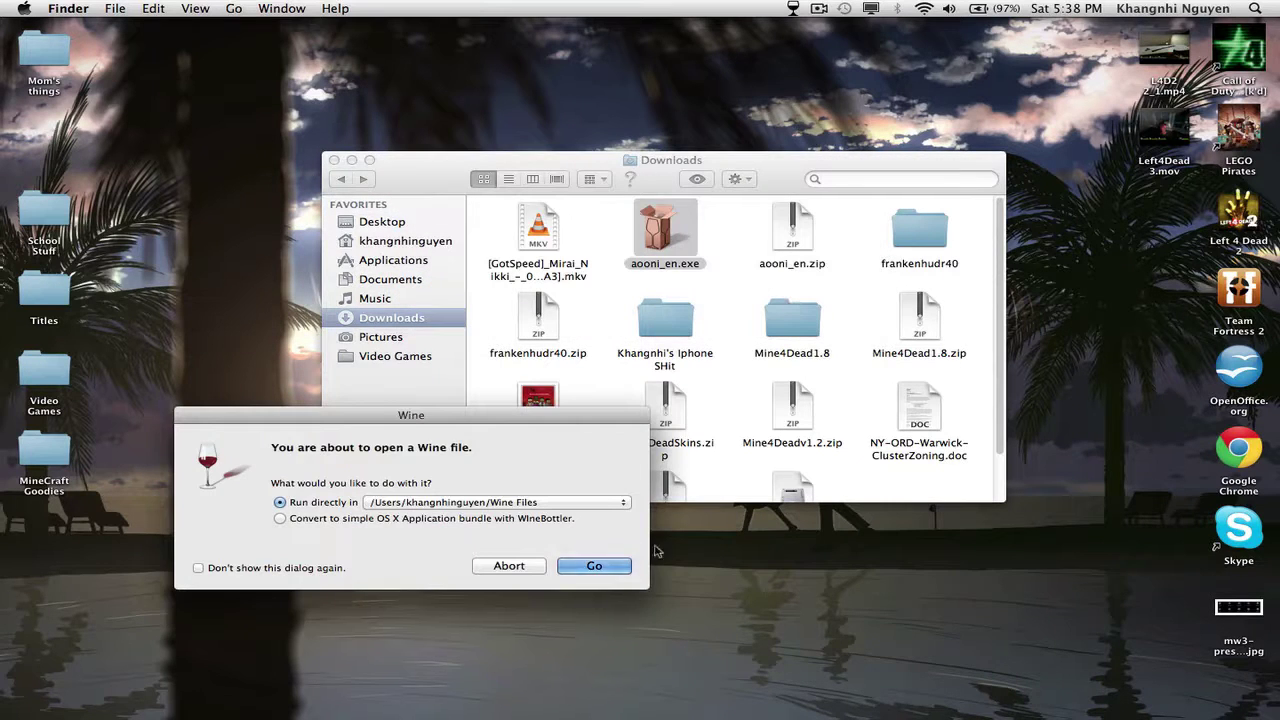
{"action": "left_click", "coordinate": [611, 572]}
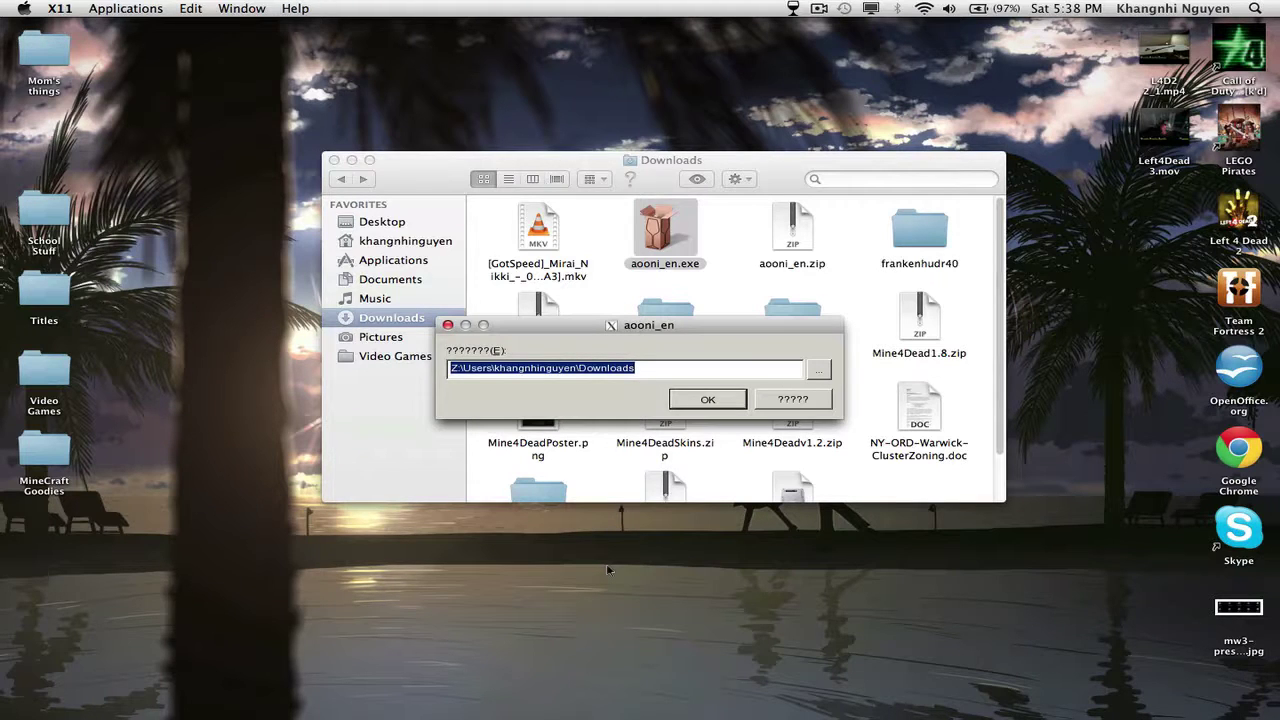
{"action": "left_click", "coordinate": [737, 397]}
Step: Launch Game.exe from the aooni_en folder in Wine, then choose SHUTDOWN on the title menu
{"action": "double_click", "coordinate": [666, 230]}
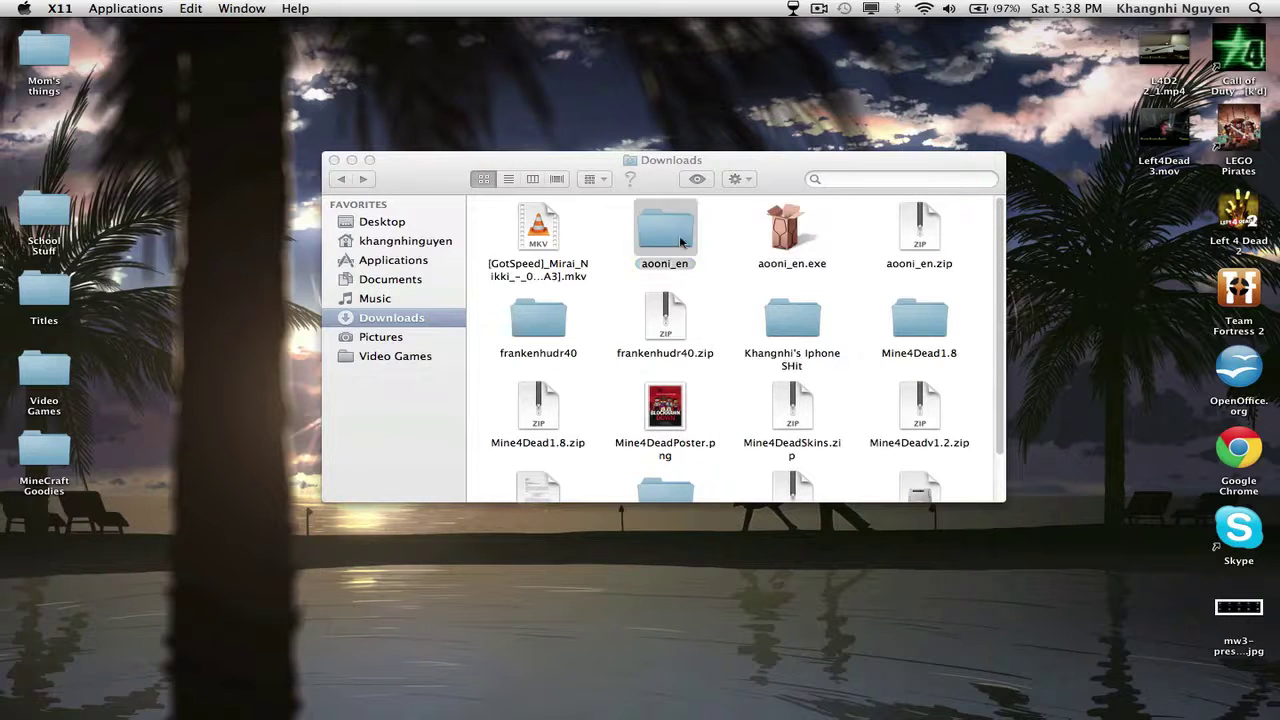
{"action": "left_click", "coordinate": [647, 222]}
{"action": "double_click", "coordinate": [647, 222]}
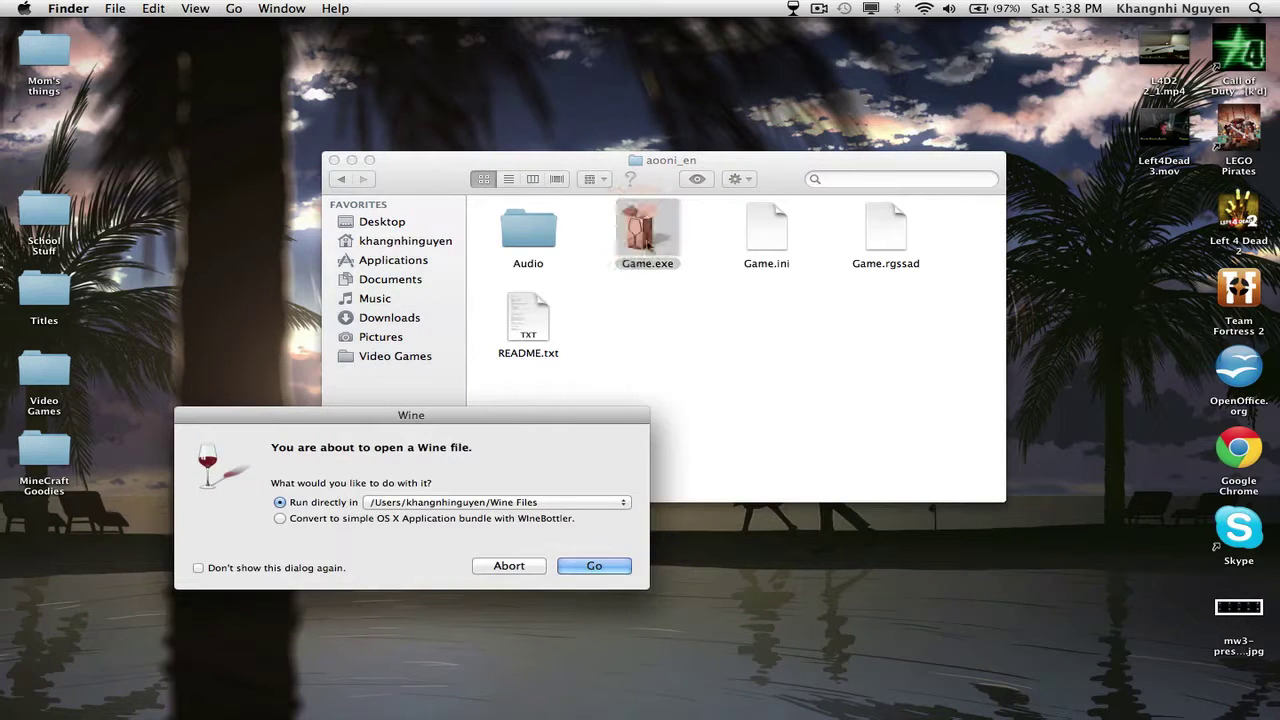
{"action": "left_click", "coordinate": [597, 566]}
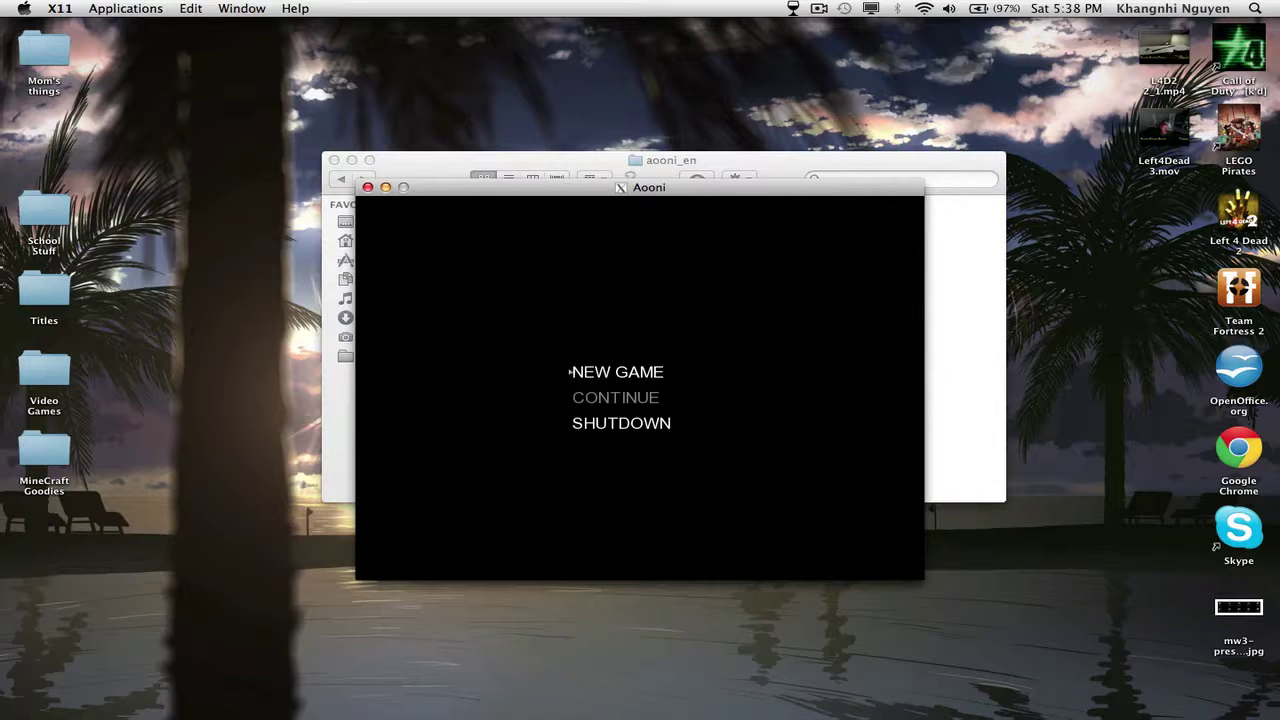
{"action": "key", "text": "Return"}
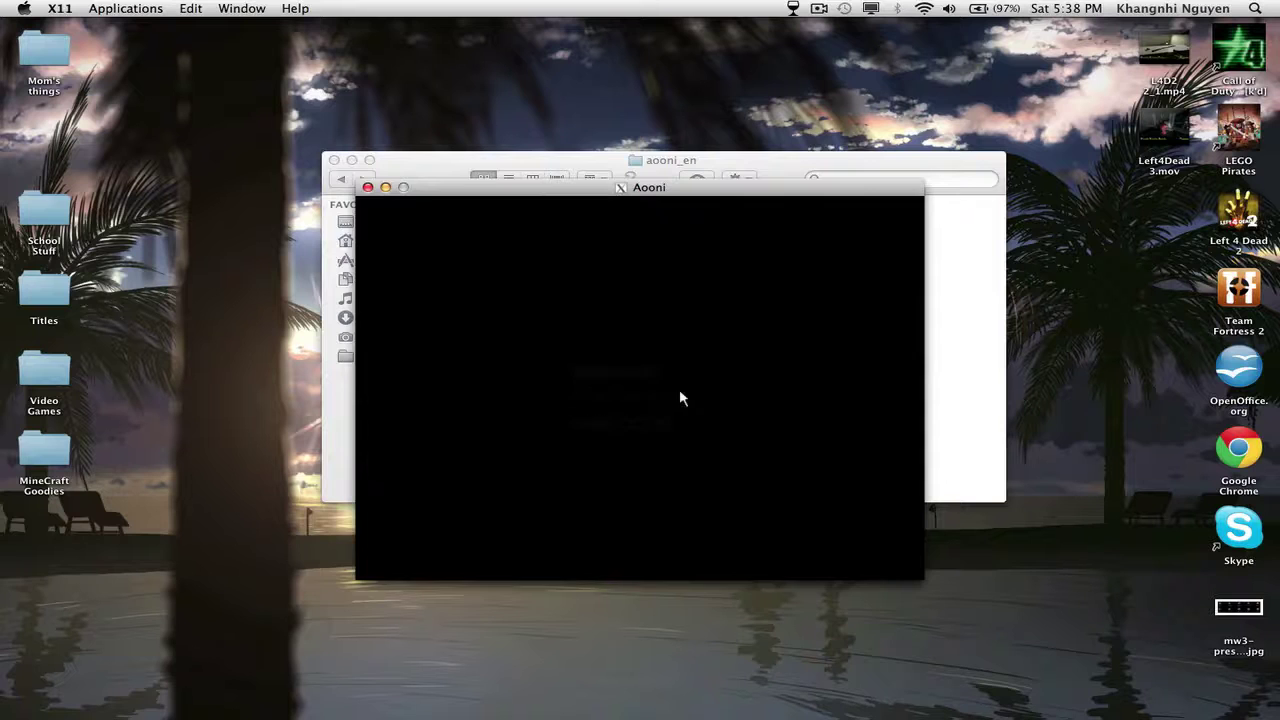
Step: Close the aooni_en Finder window
{"action": "left_click", "coordinate": [335, 160]}
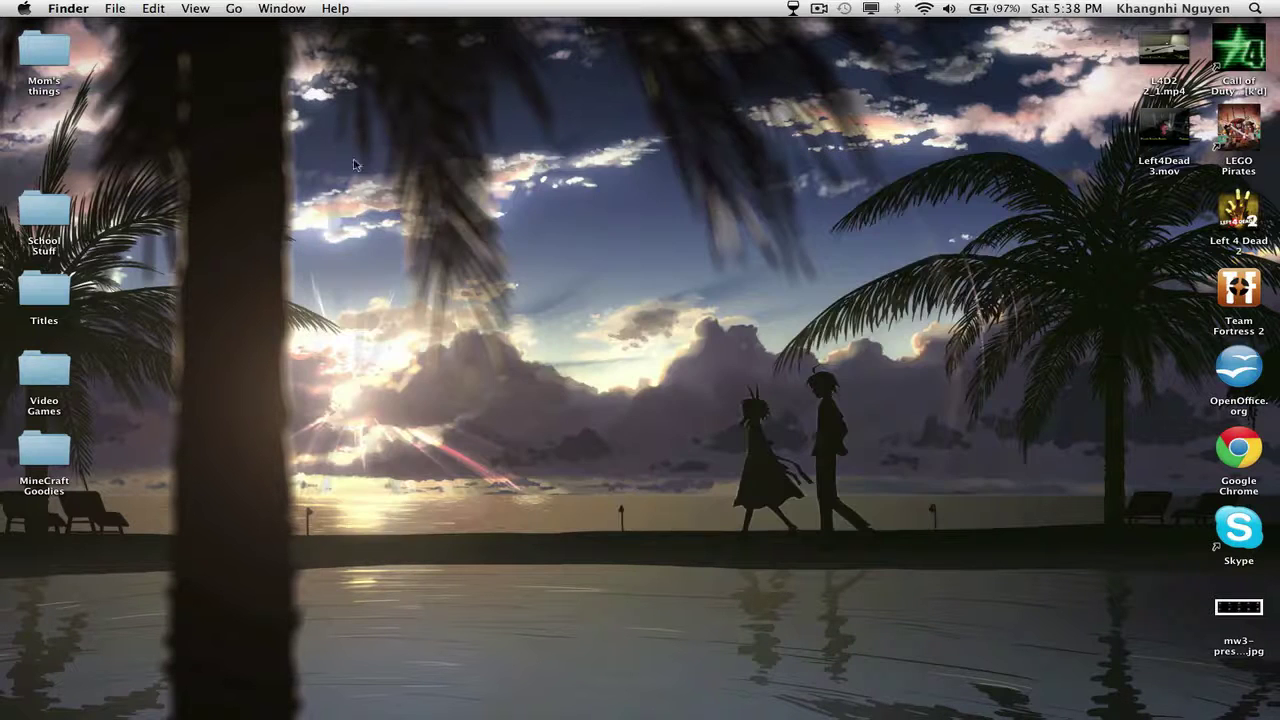